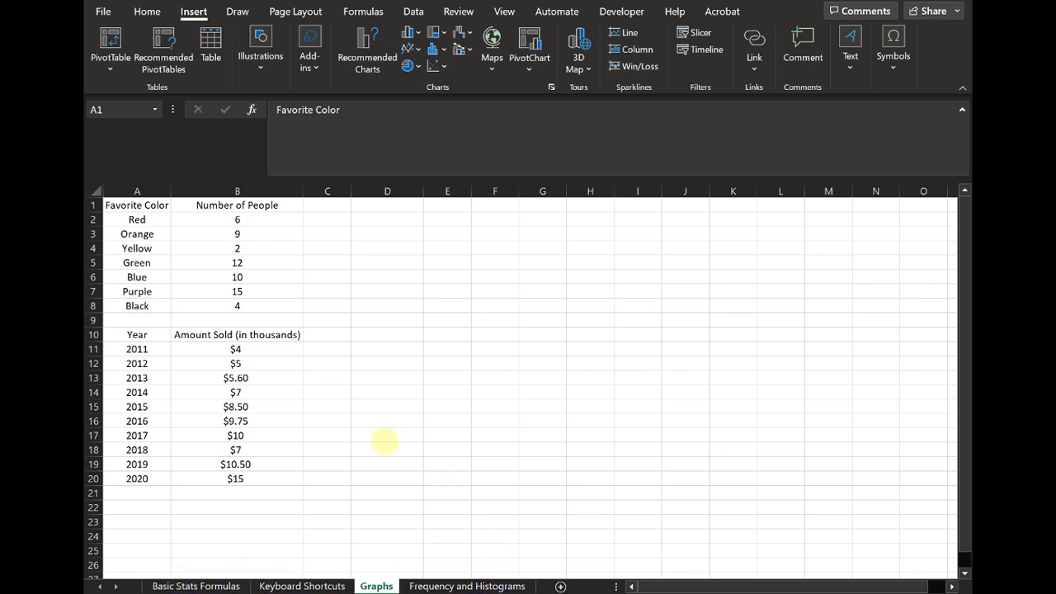
# Step: Select the favorite color data in A1:B8 and open the recommended charts for it
pyautogui.click(137, 206)
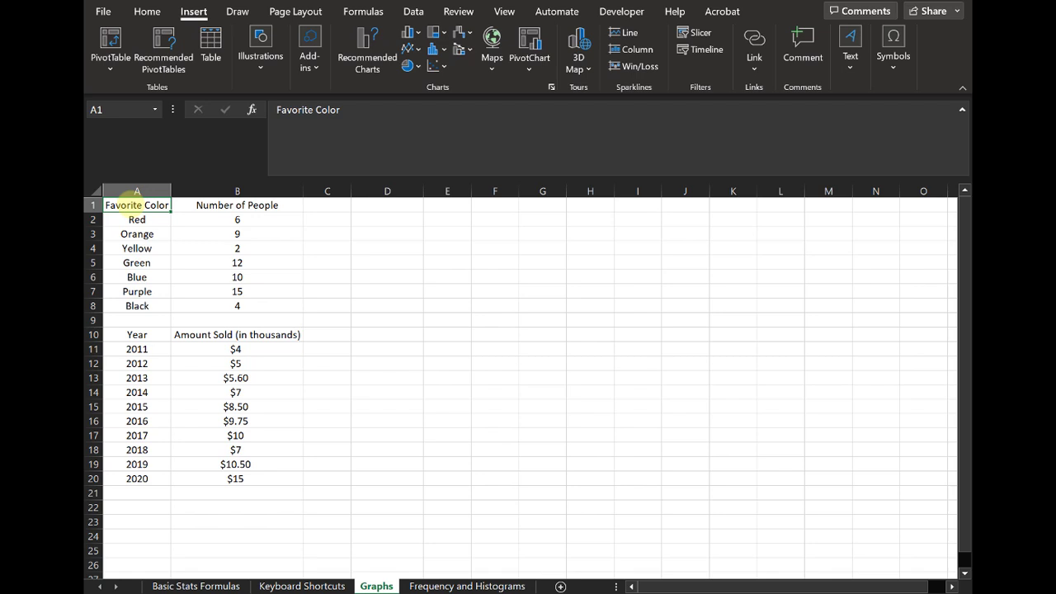
pyautogui.moveTo(137, 204); pyautogui.dragTo(237, 305)
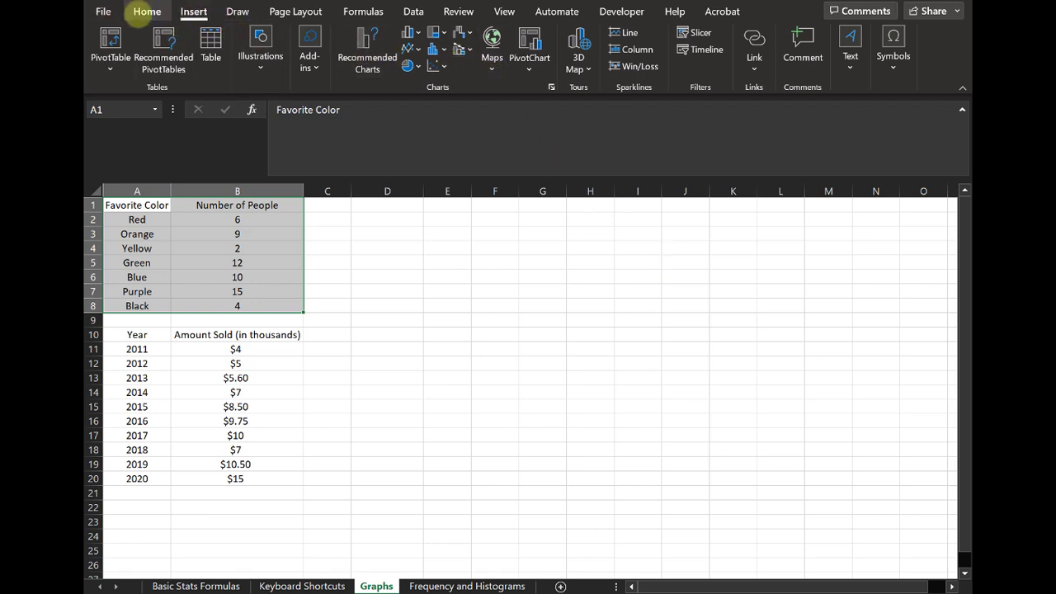
pyautogui.click(142, 13)
pyautogui.click(195, 11)
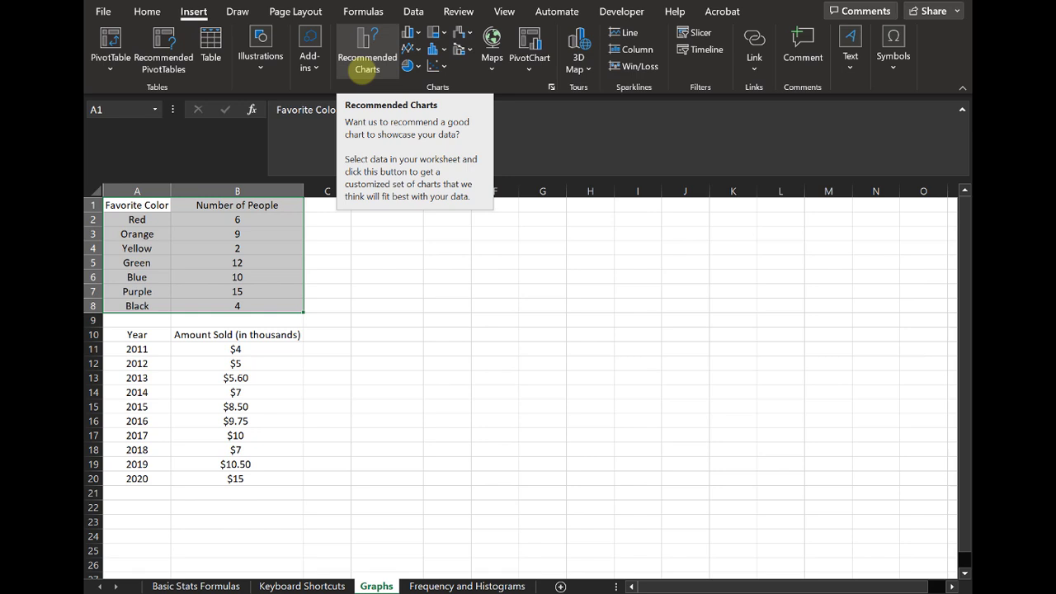
pyautogui.click(367, 65)
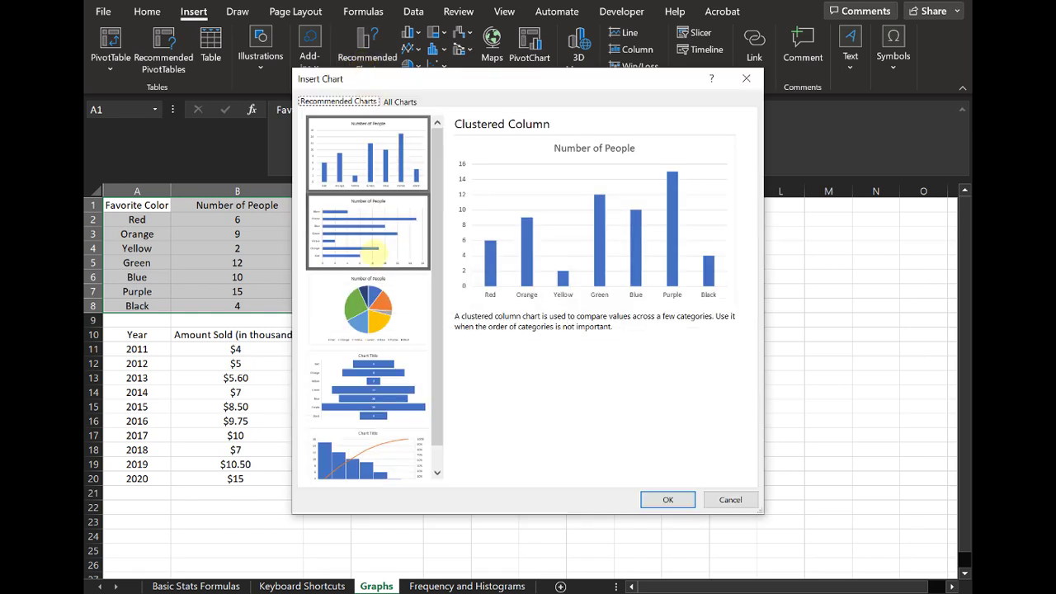
# Step: Preview the recommended bar, pie, funnel and Pareto charts, and insert the pie chart of Number of People
pyautogui.click(373, 248)
pyautogui.click(381, 301)
pyautogui.click(383, 392)
pyautogui.click(388, 458)
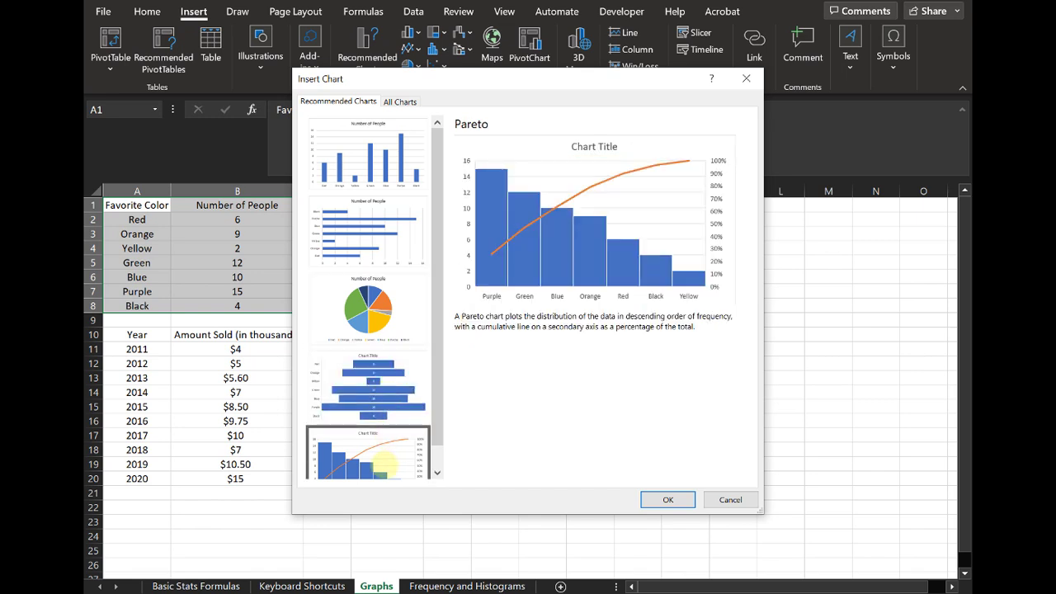
pyautogui.scroll(-1, 359, 446)
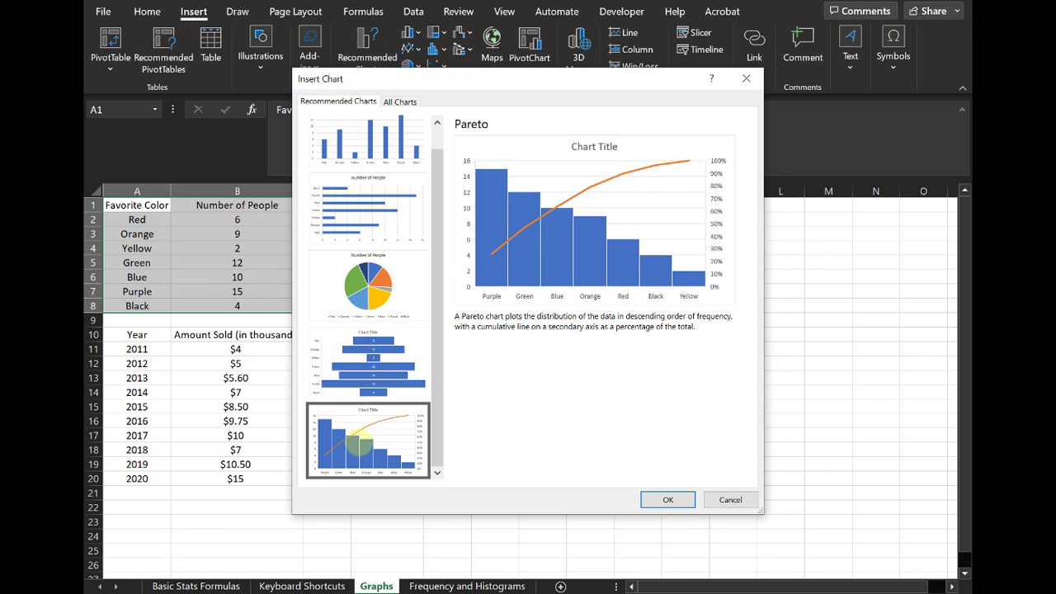
pyautogui.scroll(1, 363, 447)
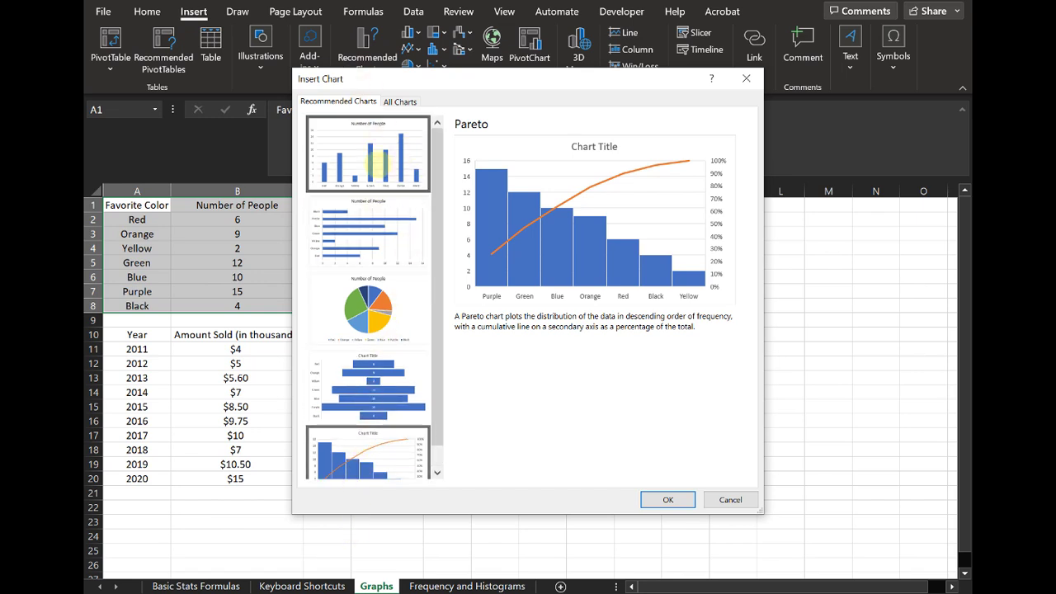
pyautogui.click(375, 164)
pyautogui.click(400, 315)
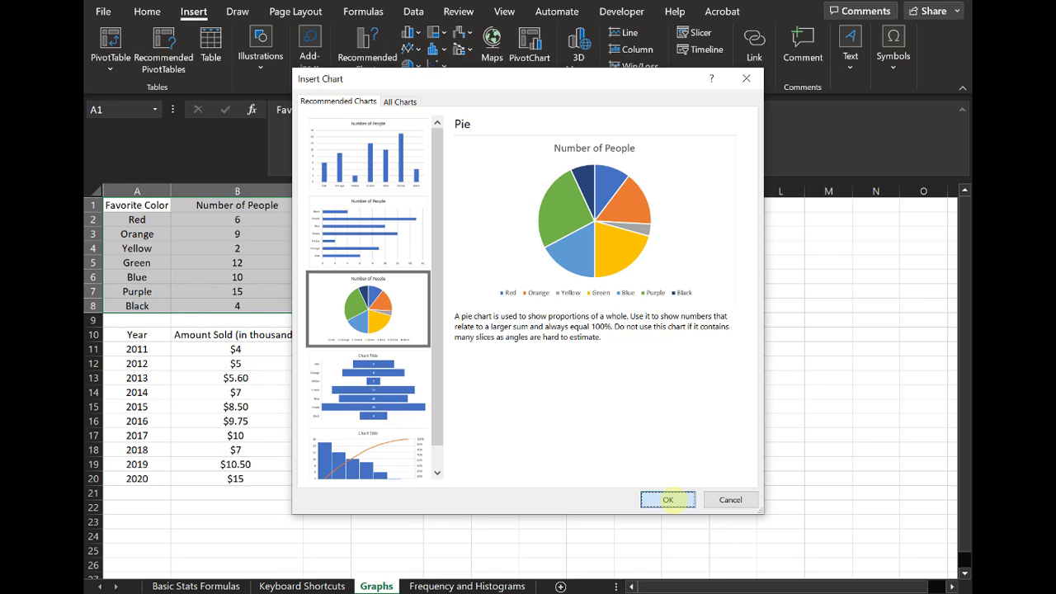
pyautogui.click(668, 499)
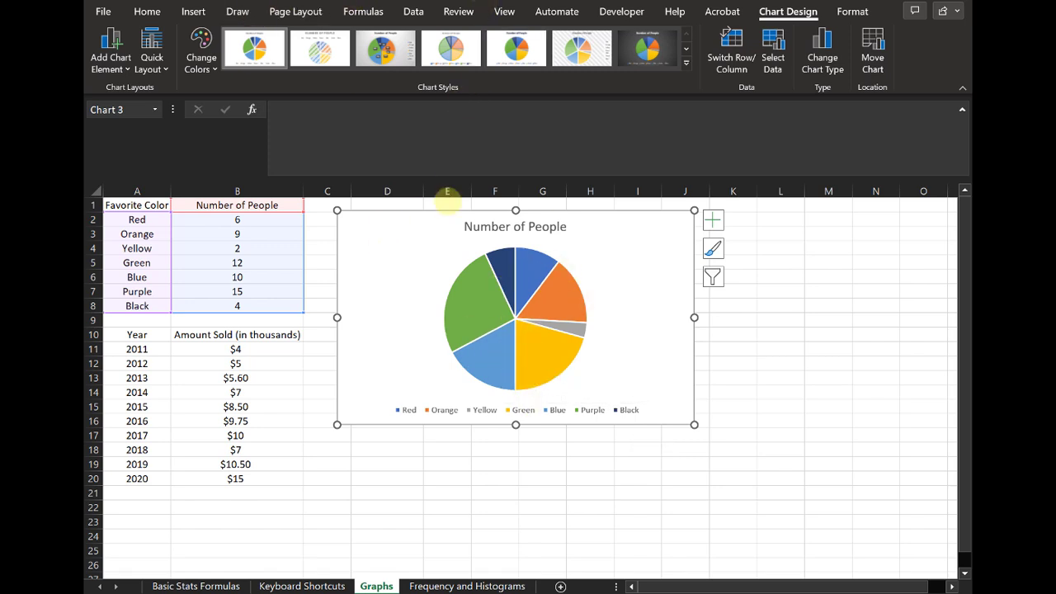
# Step: Change the pie chart to the recommended Clustered Column type, and delete the chart from the sheet
pyautogui.rightClick(385, 299)
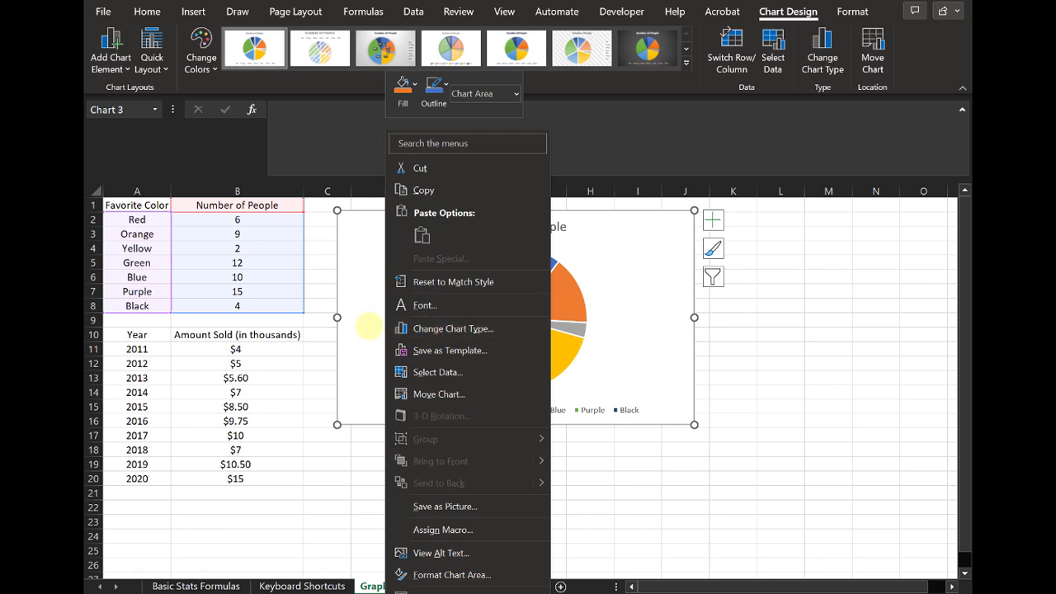
pyautogui.click(370, 318)
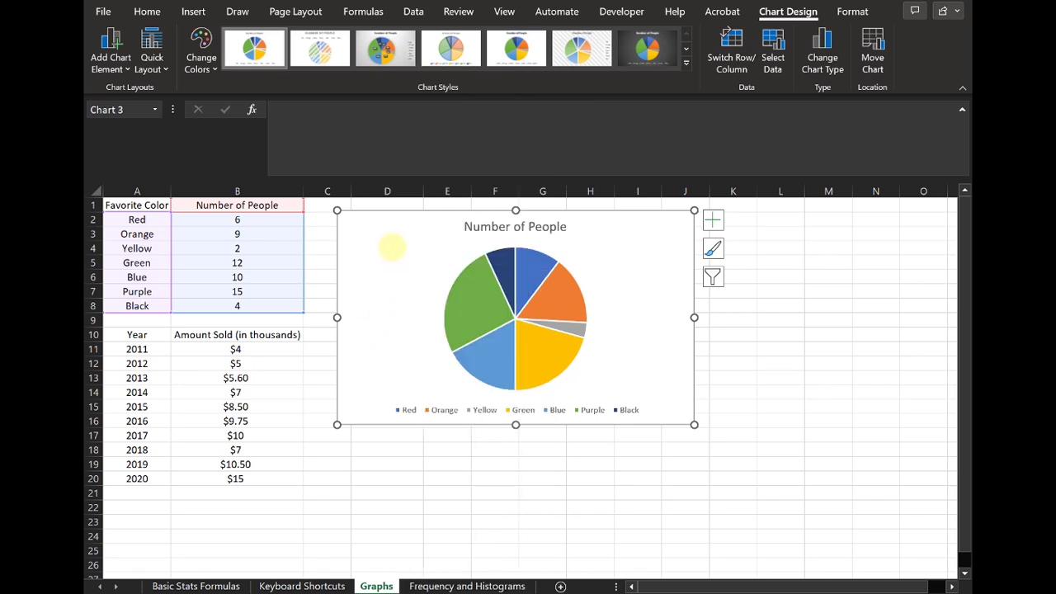
pyautogui.rightClick(392, 242)
pyautogui.click(486, 329)
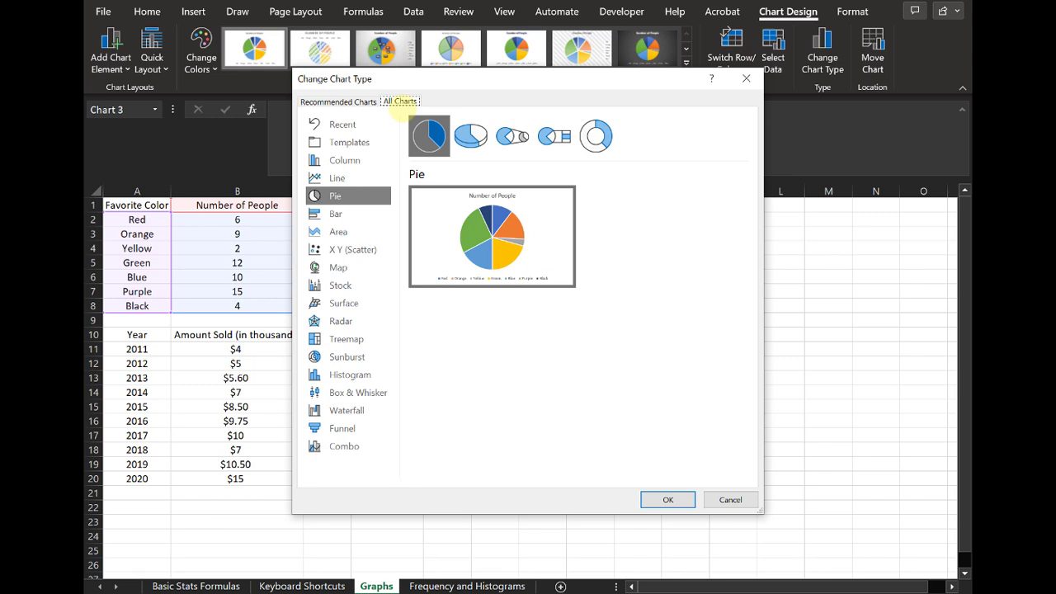
pyautogui.click(357, 101)
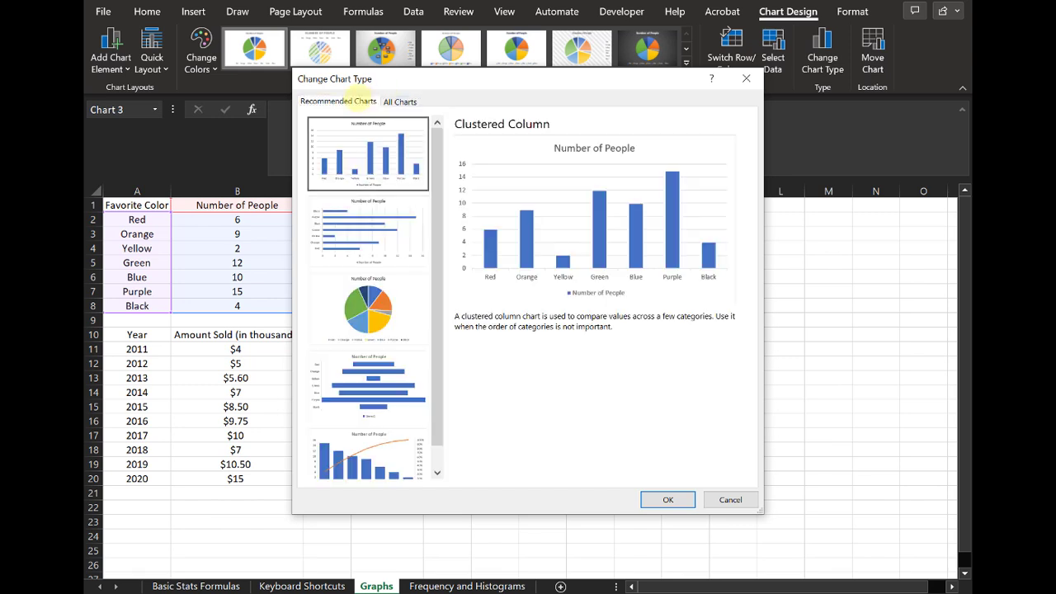
pyautogui.click(400, 102)
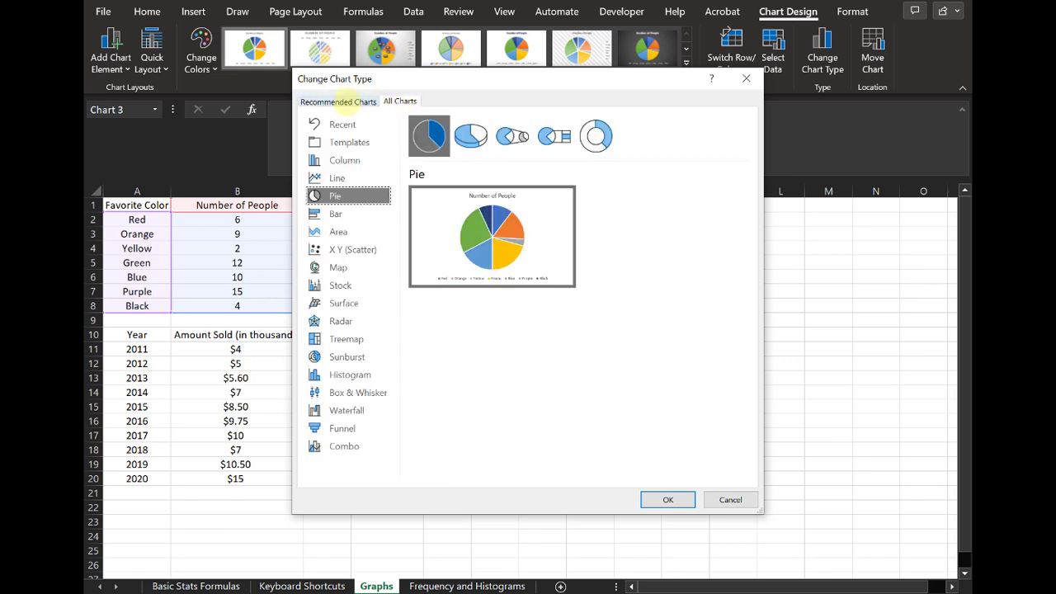
pyautogui.click(342, 101)
pyautogui.click(417, 248)
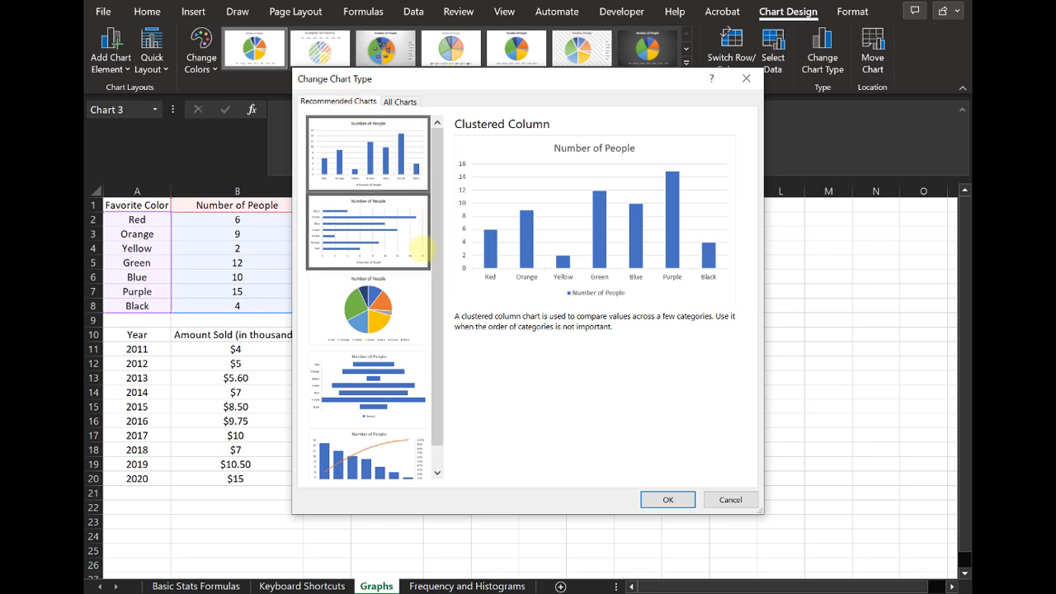
pyautogui.click(396, 294)
pyautogui.click(350, 138)
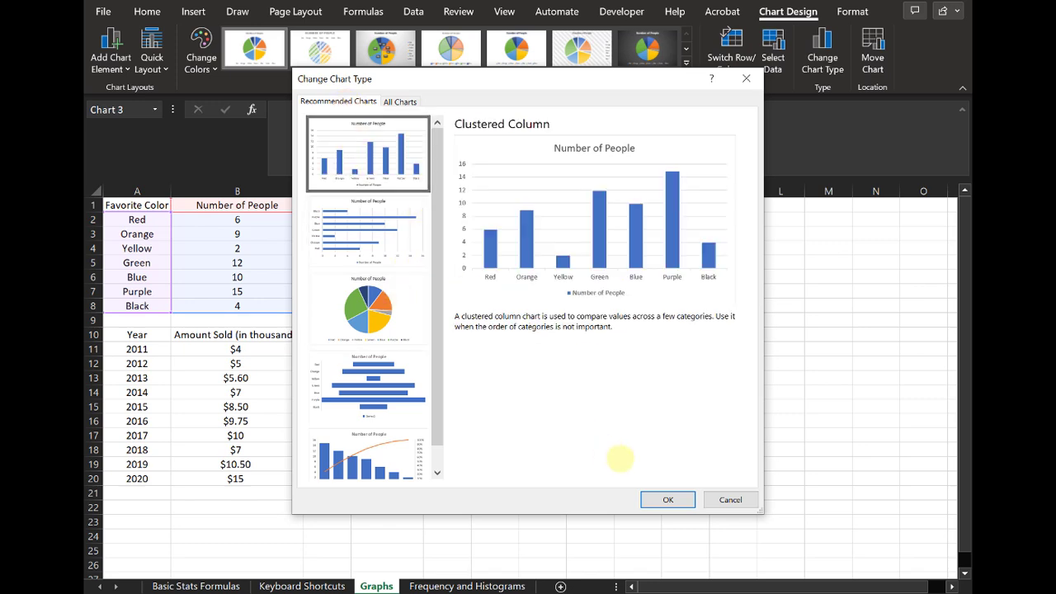
pyautogui.click(667, 499)
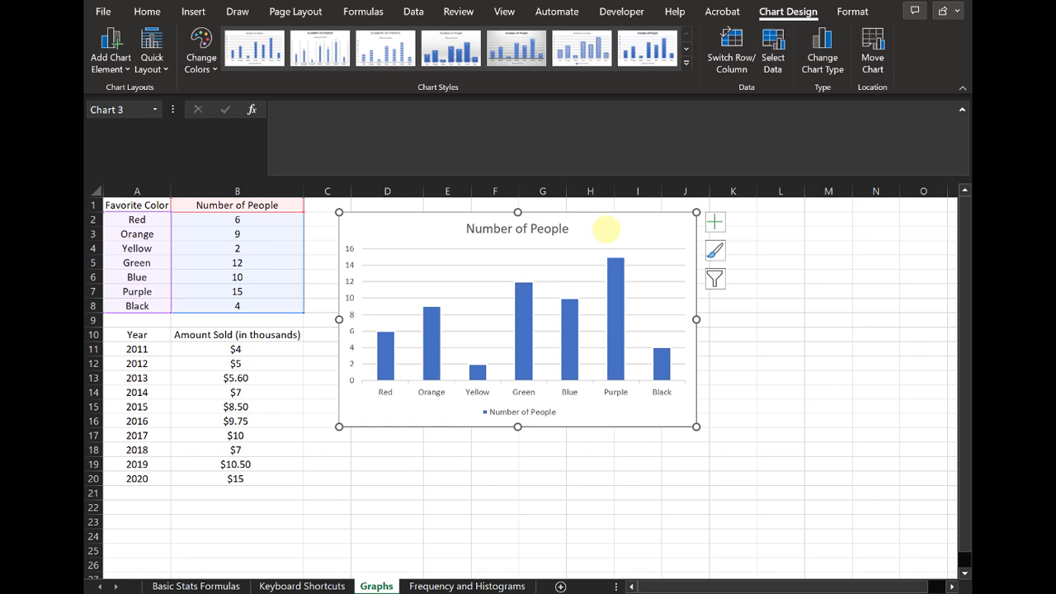
pyautogui.press('Delete')
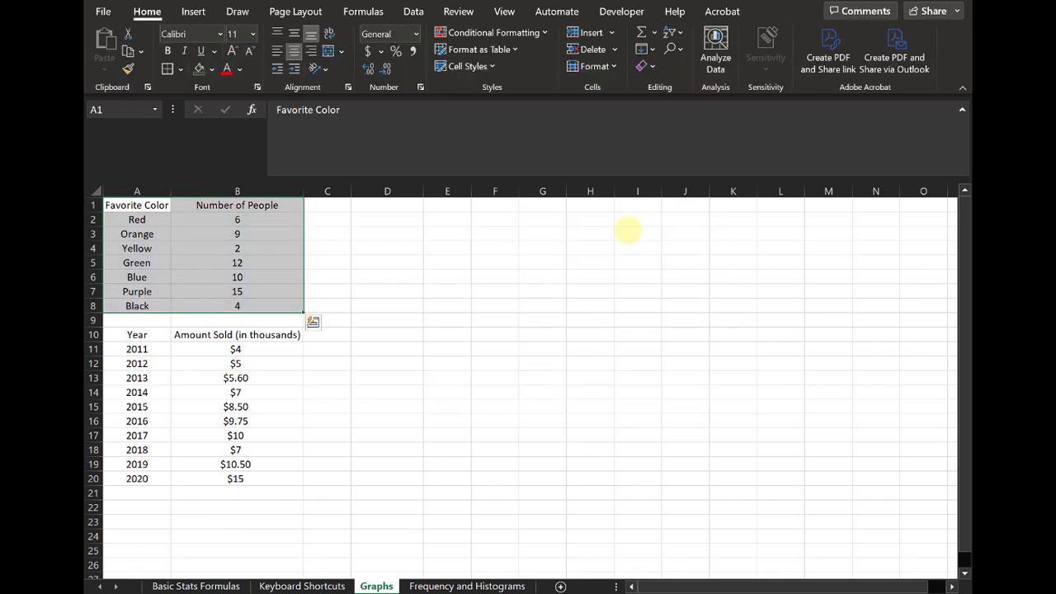
# Step: Insert a 2-D Clustered Column chart directly from the favorite color data in A1:B8
pyautogui.click(451, 261)
pyautogui.moveTo(152, 205); pyautogui.dragTo(273, 304)
pyautogui.click(202, 11)
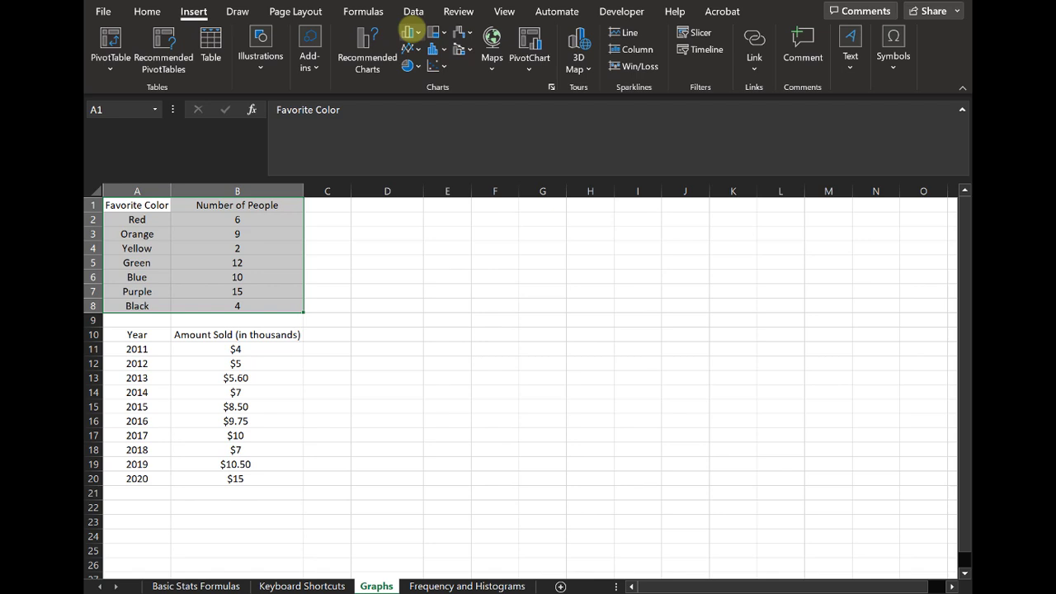
pyautogui.click(410, 31)
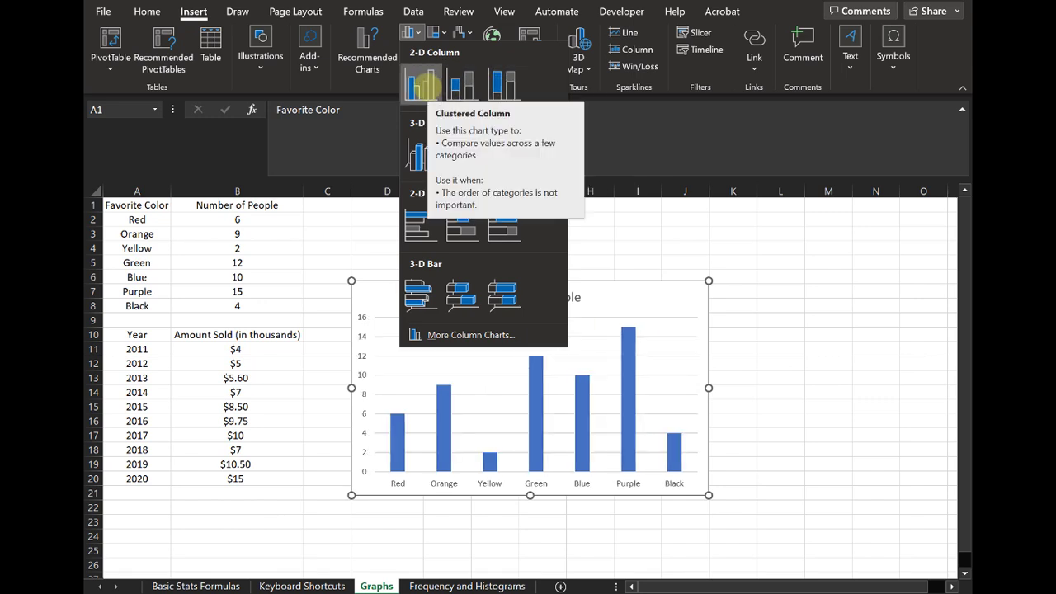
pyautogui.click(420, 85)
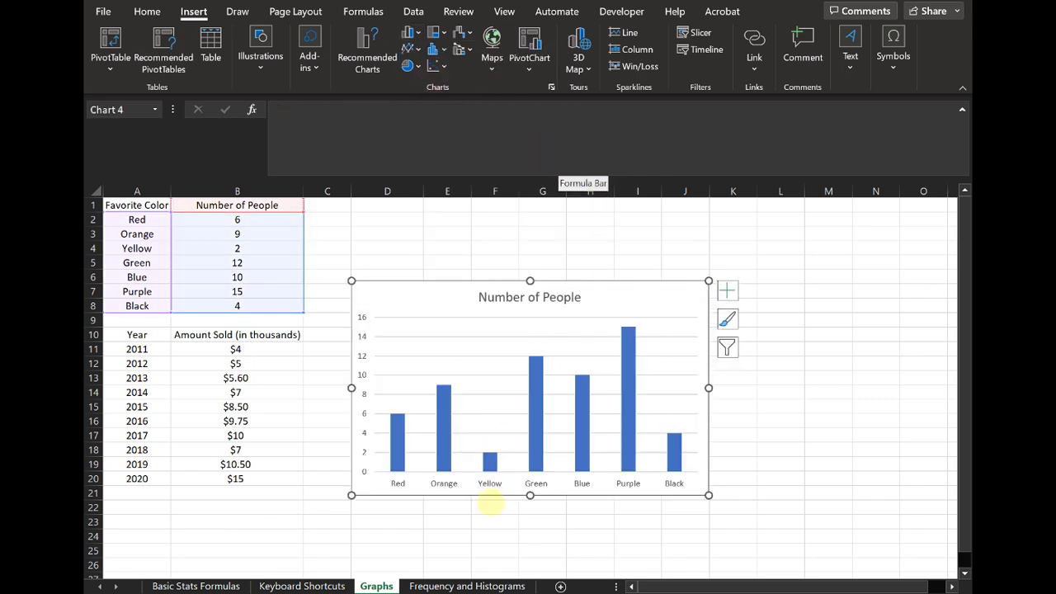
# Step: Preview other chart types for the column chart, including Line, Pie and Surface, and change it to Sunburst
pyautogui.rightClick(432, 300)
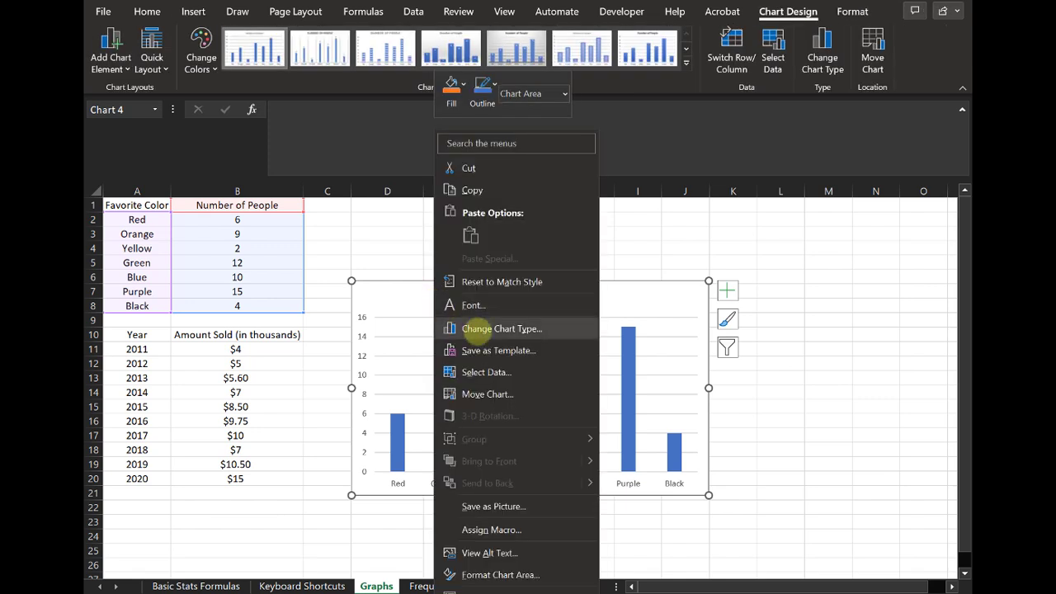
pyautogui.click(486, 328)
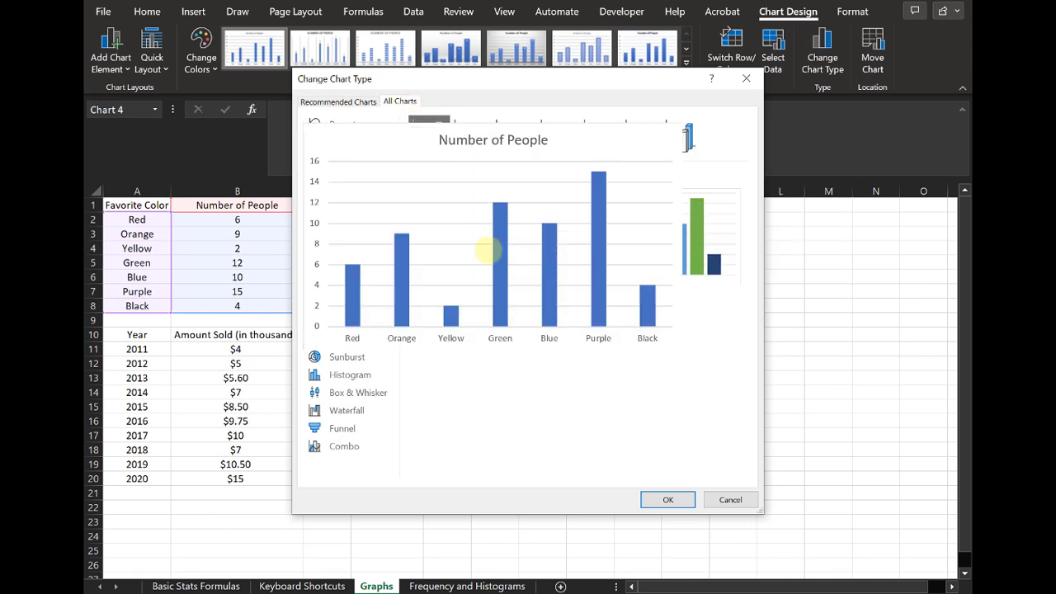
pyautogui.moveTo(664, 252)
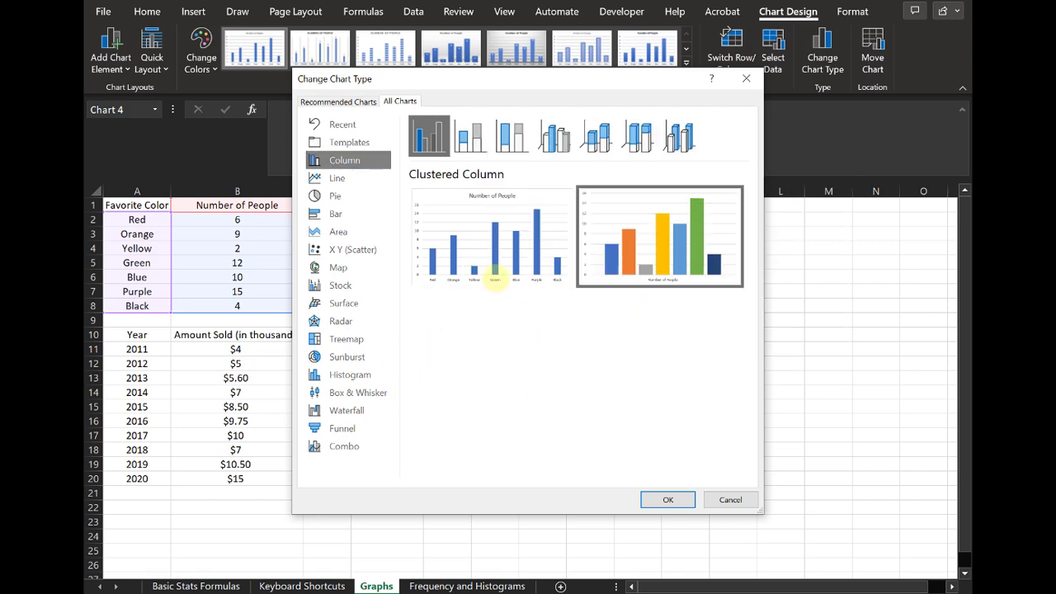
pyautogui.moveTo(497, 258)
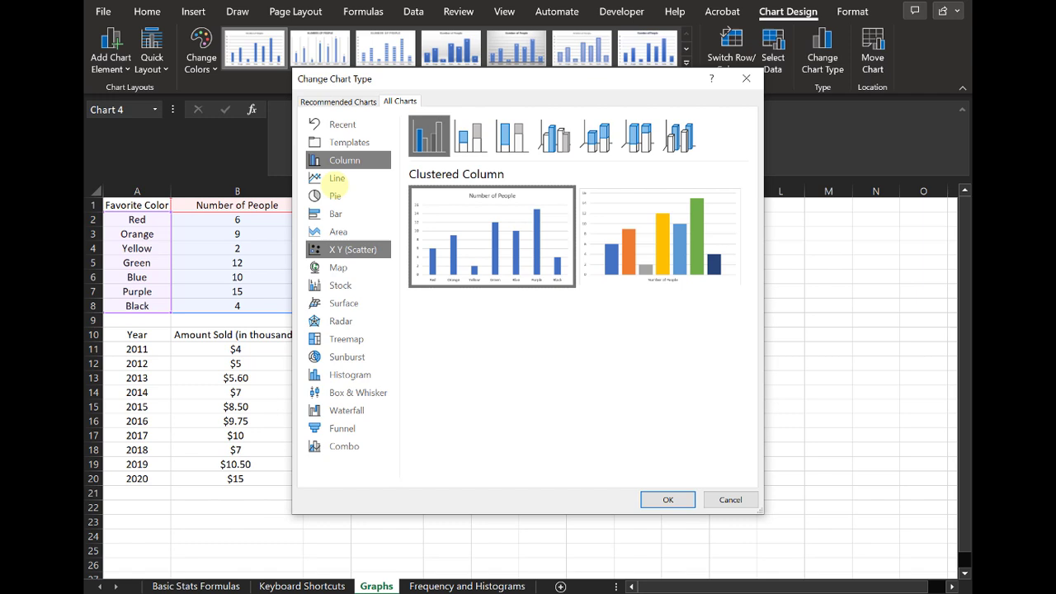
pyautogui.click(337, 178)
pyautogui.click(337, 195)
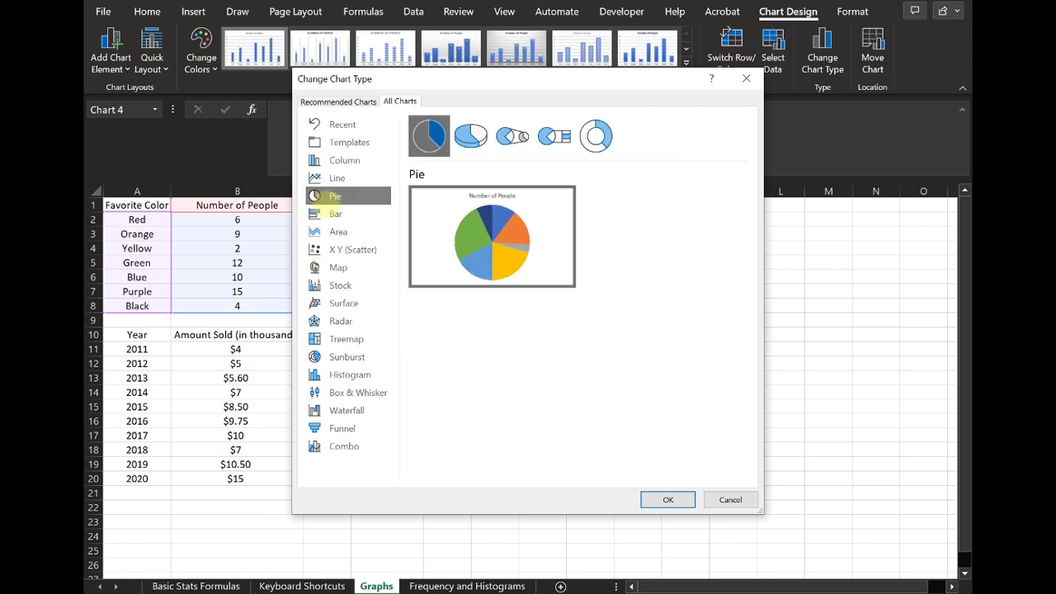
pyautogui.moveTo(511, 260)
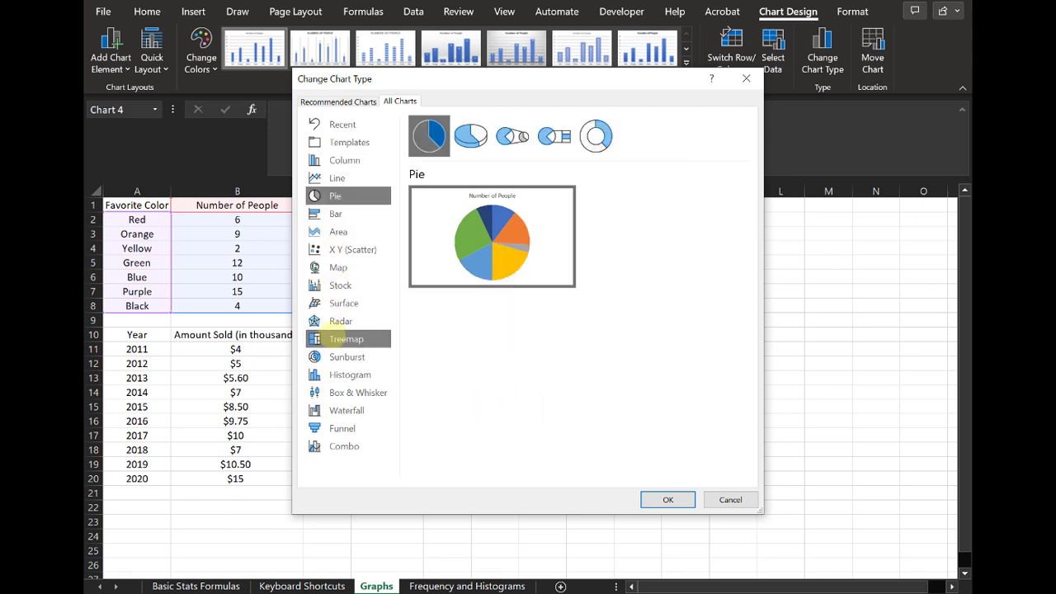
pyautogui.click(341, 298)
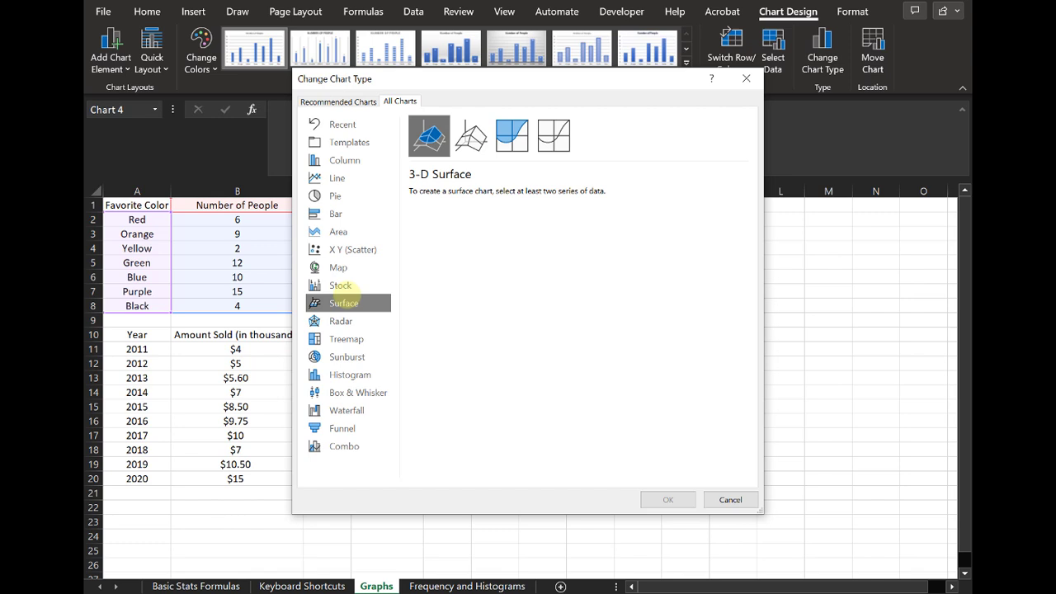
pyautogui.click(341, 321)
pyautogui.click(346, 357)
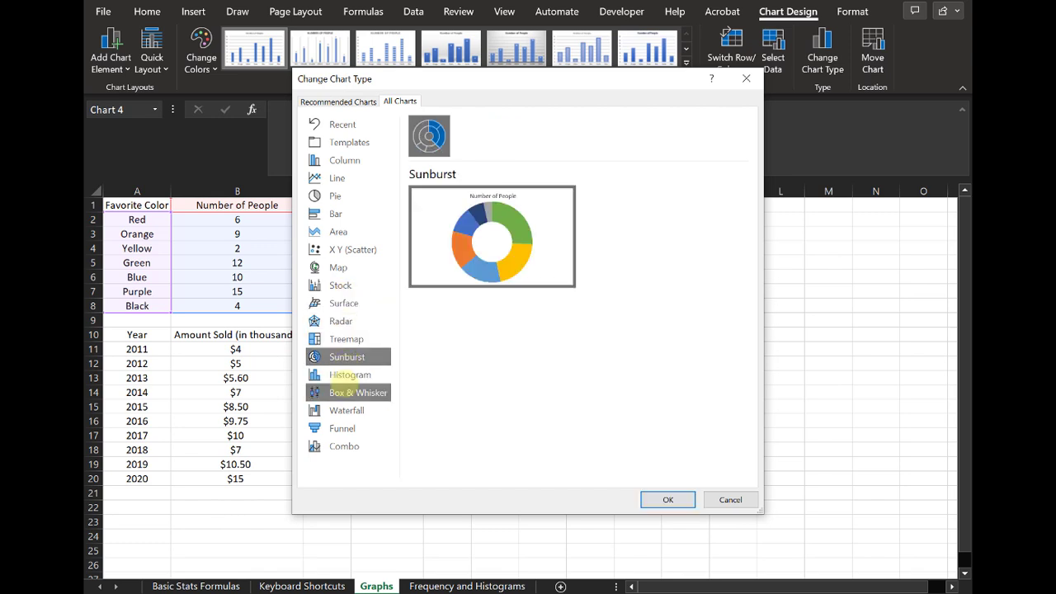
pyautogui.click(350, 393)
pyautogui.click(346, 356)
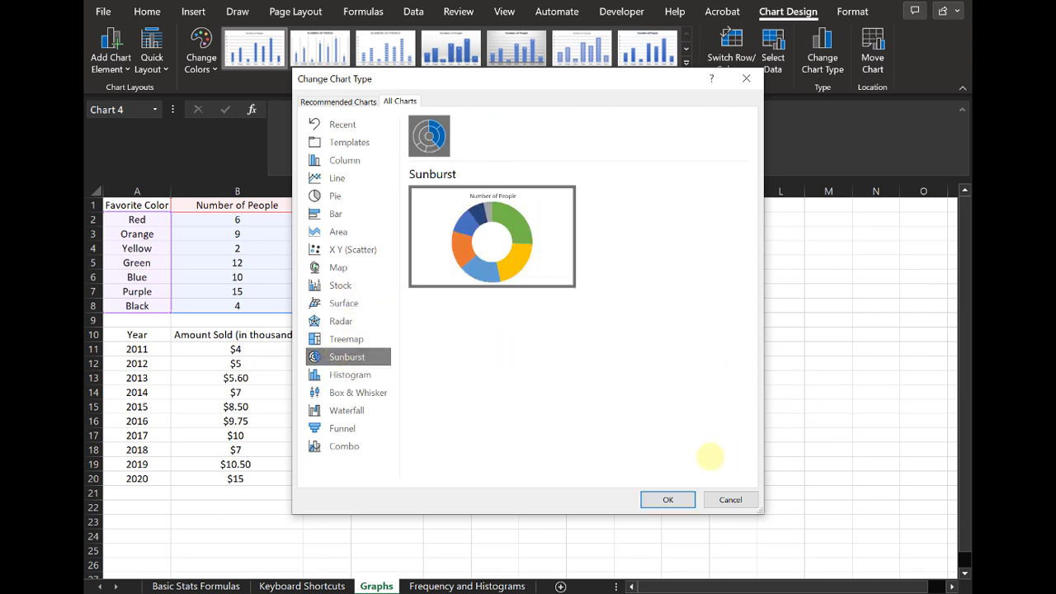
pyautogui.click(668, 499)
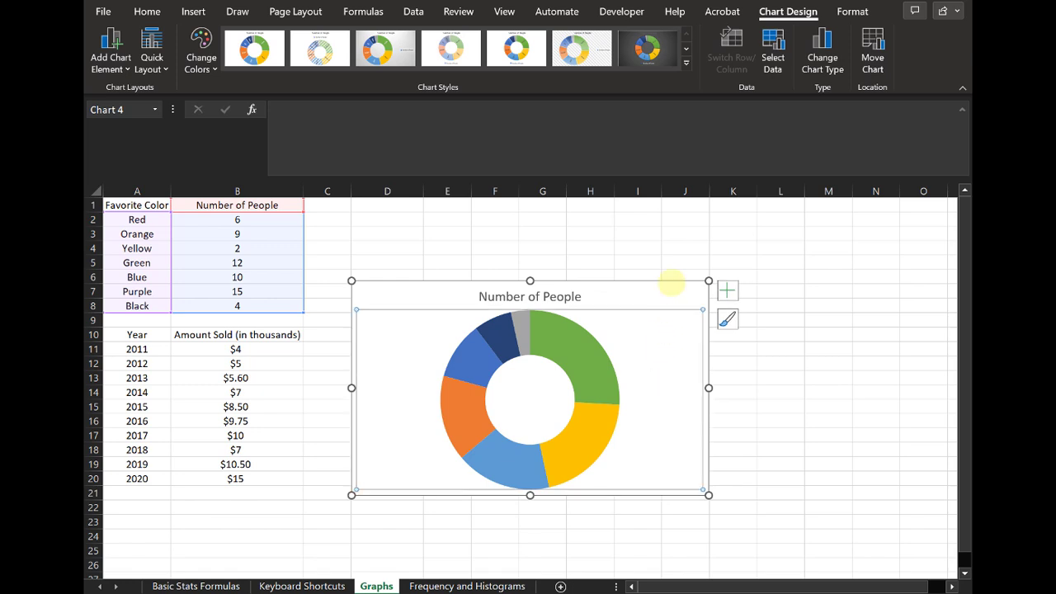
# Step: Move the Sunburst chart up beside the favorite color table, and delete it
pyautogui.moveTo(676, 294); pyautogui.dragTo(653, 233)
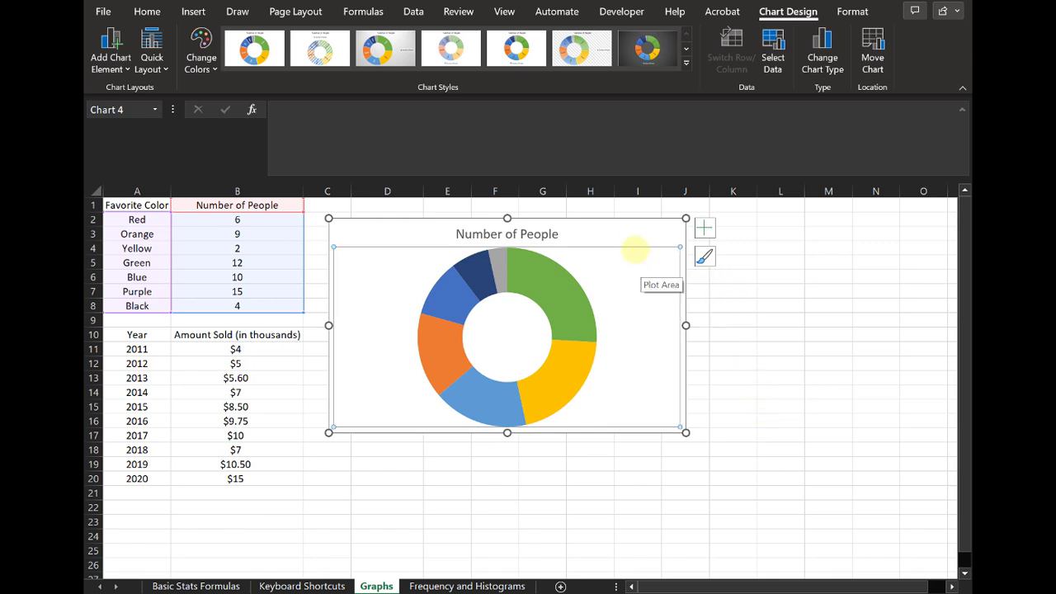
pyautogui.press('Delete')
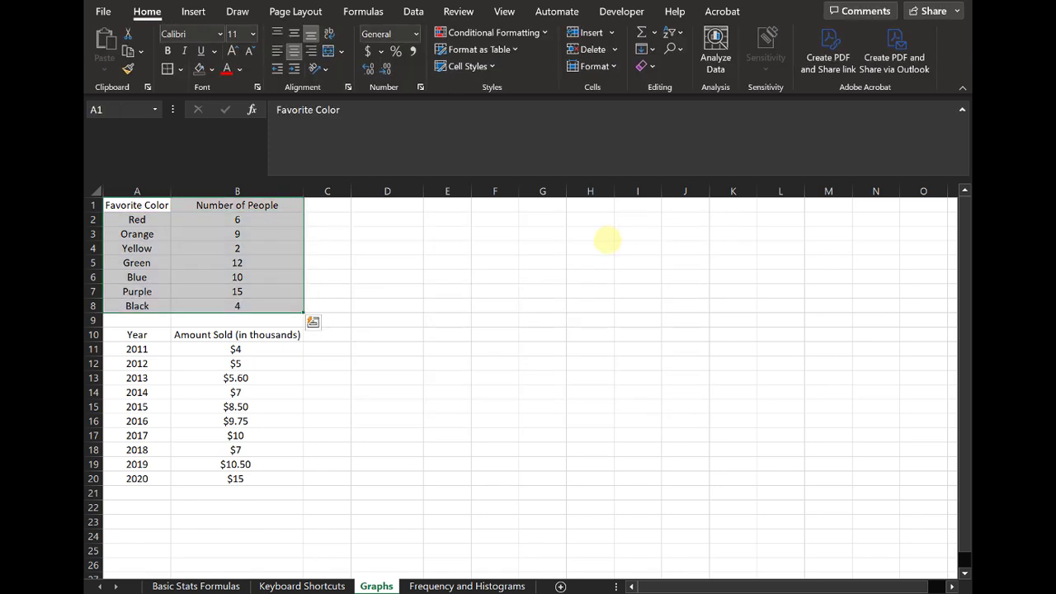
# Step: Preview the recommended Clustered Column, Scatter and Stacked Area charts for the yearly sales data in A10:B20
pyautogui.click(175, 421)
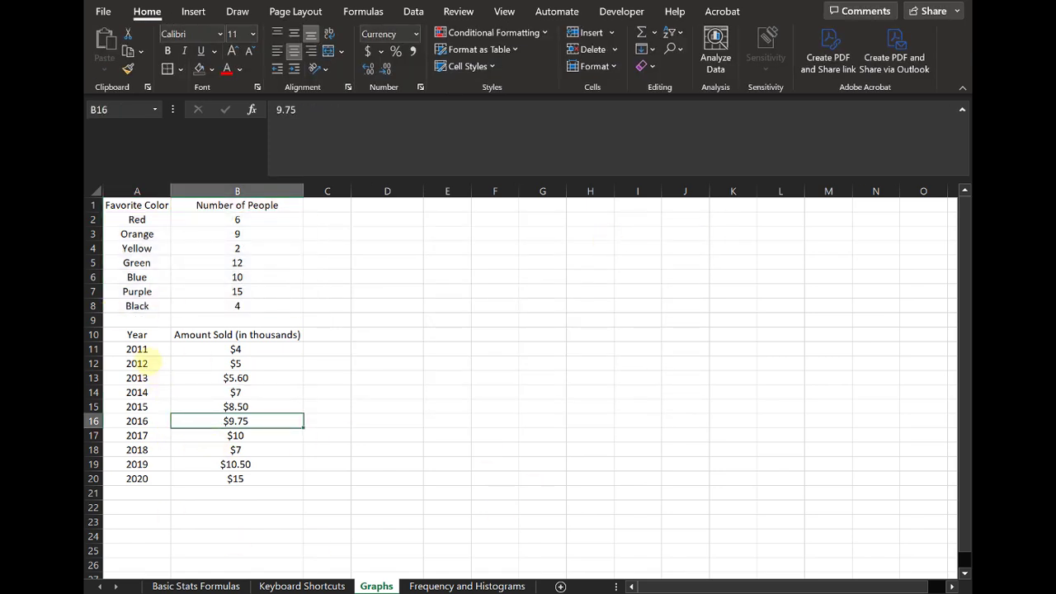
pyautogui.moveTo(134, 334); pyautogui.dragTo(276, 484)
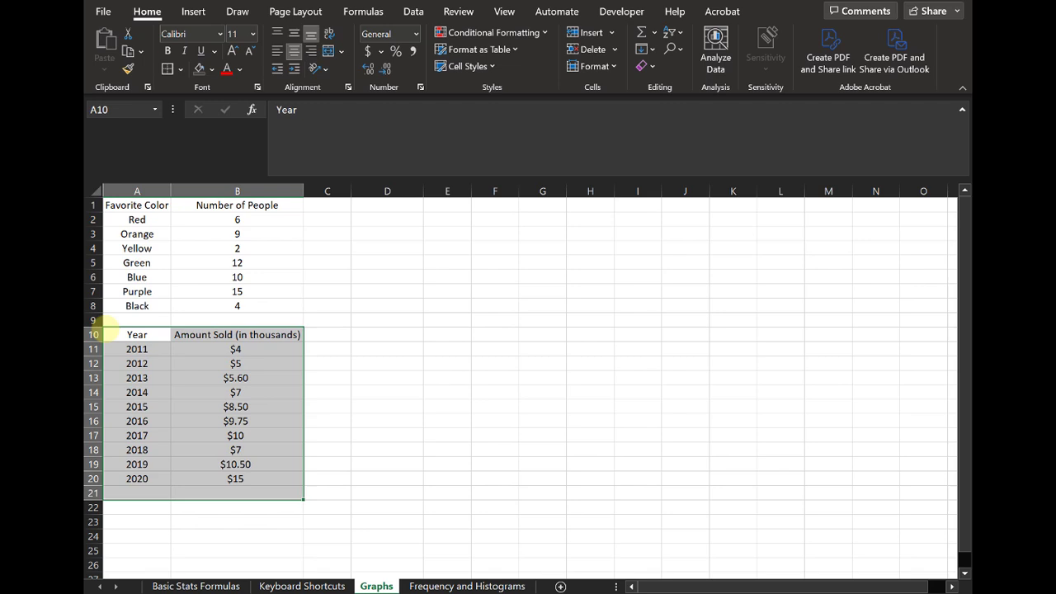
pyautogui.moveTo(132, 335); pyautogui.dragTo(293, 485)
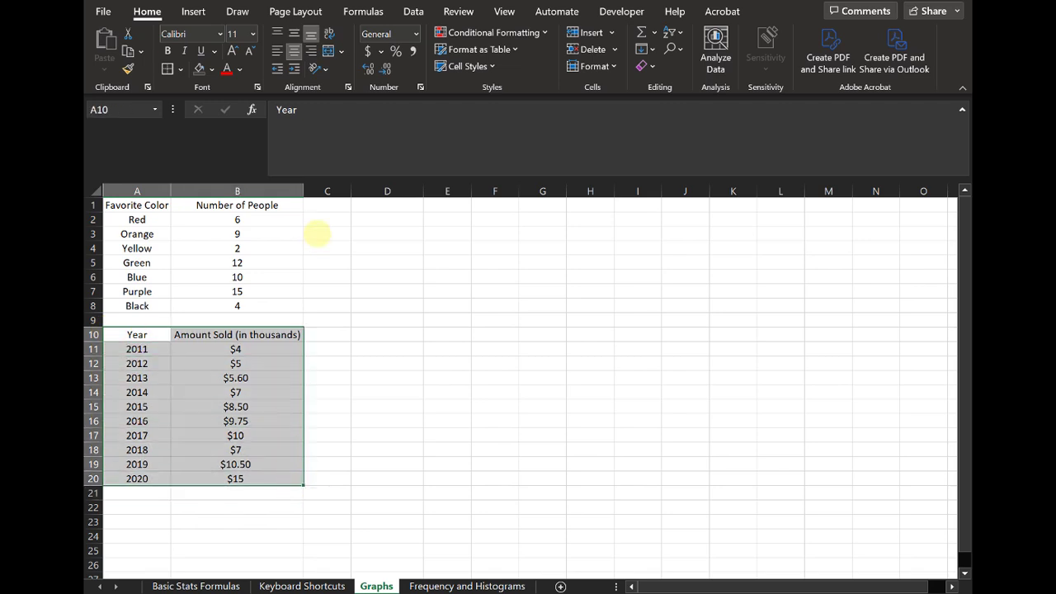
pyautogui.click(198, 11)
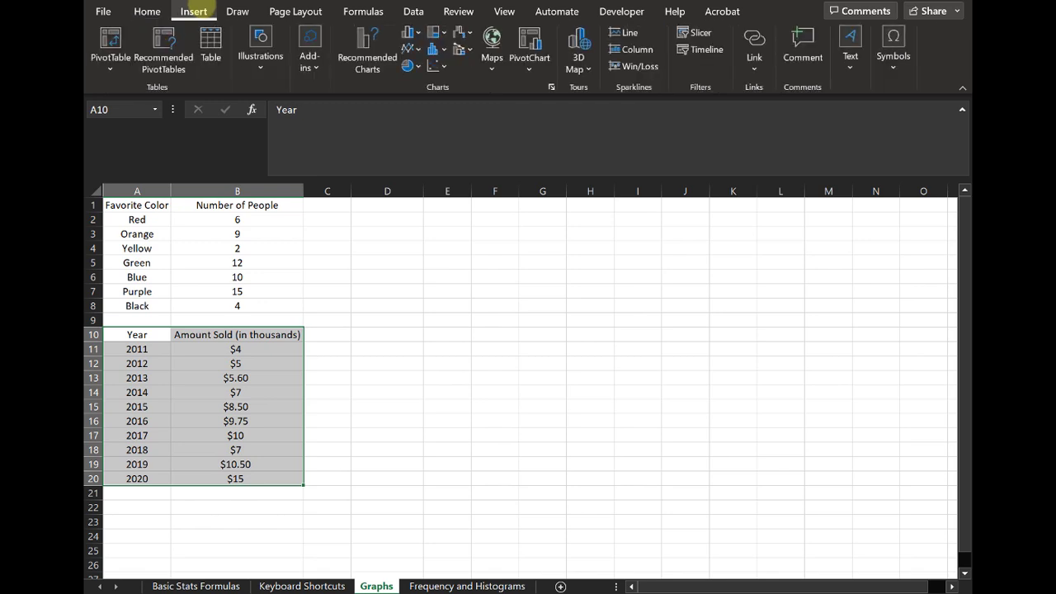
pyautogui.click(363, 43)
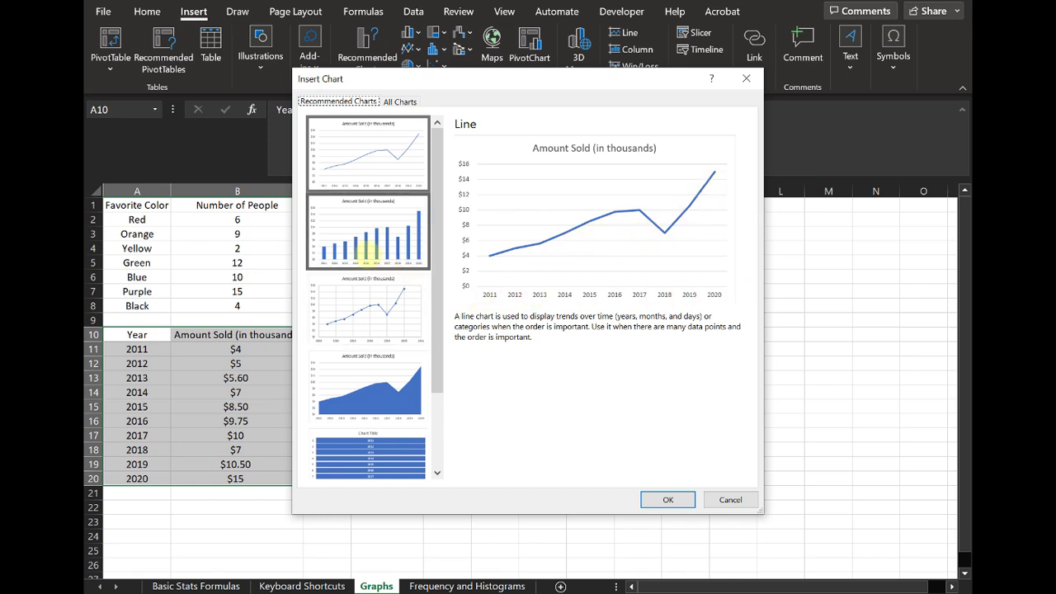
pyautogui.click(350, 249)
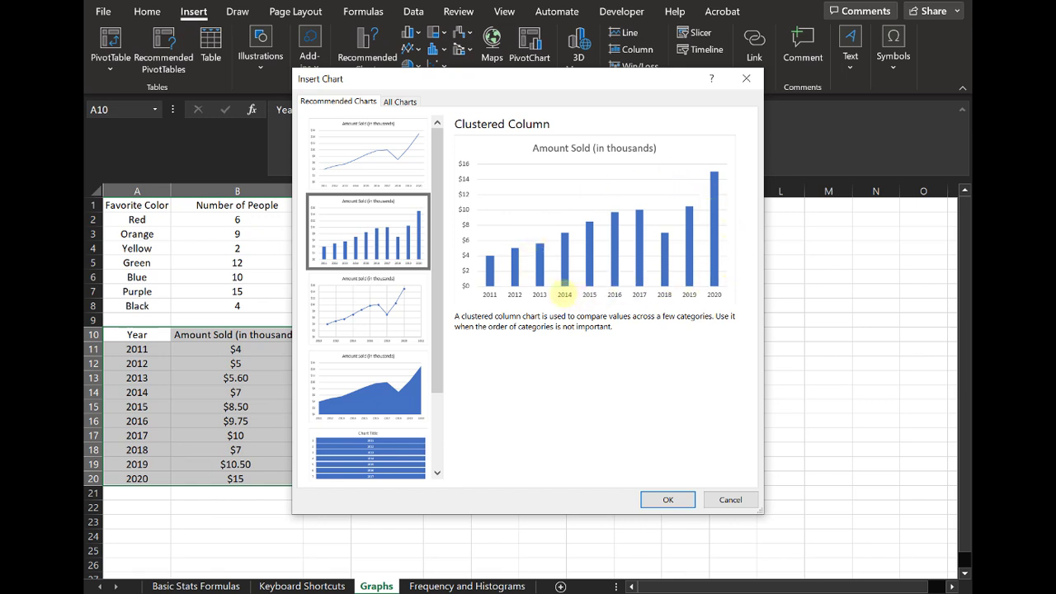
pyautogui.click(393, 302)
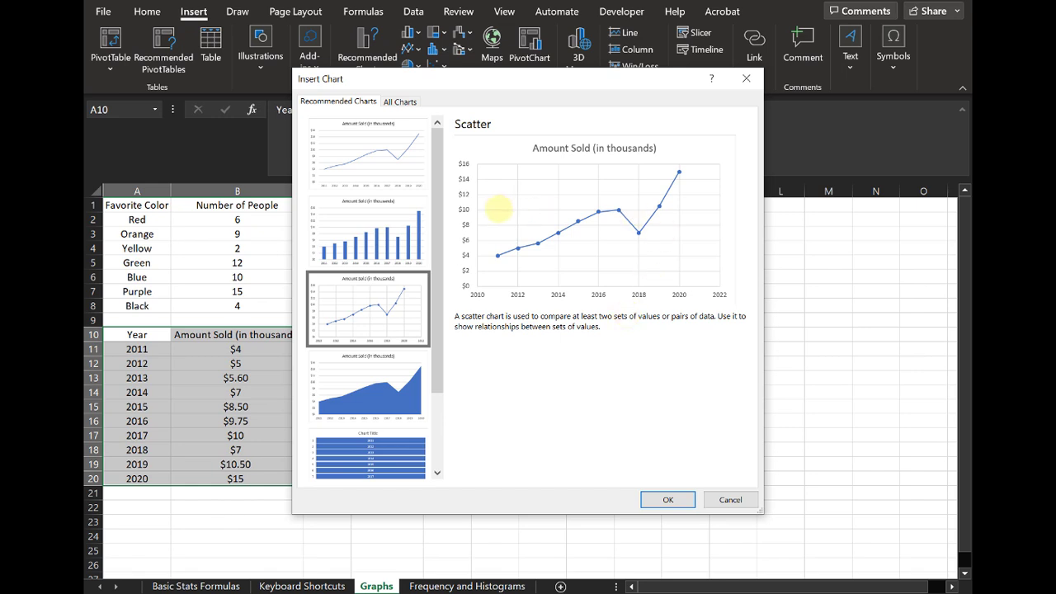
pyautogui.click(356, 401)
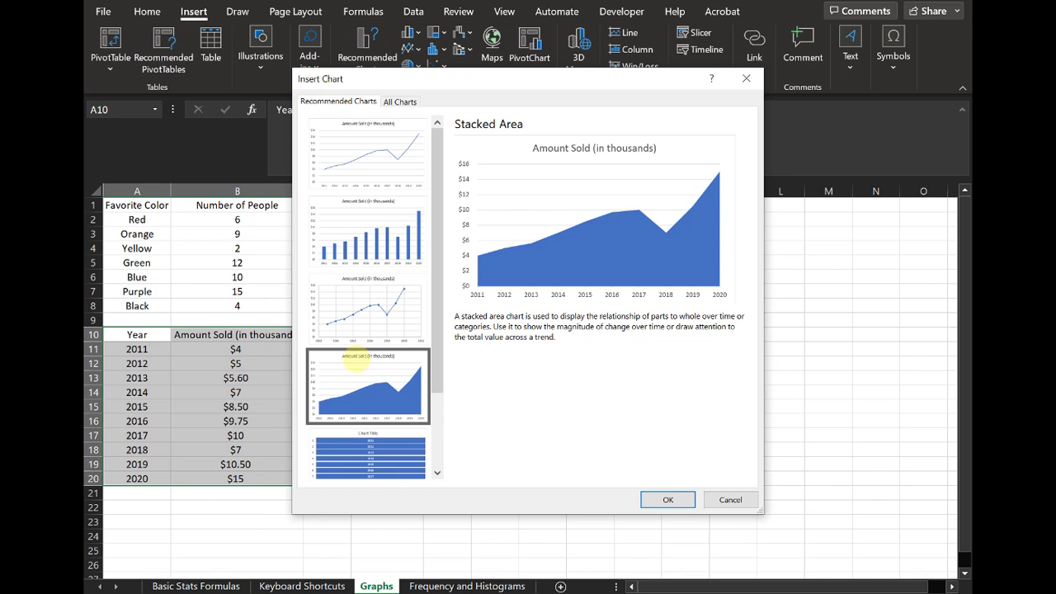
pyautogui.scroll(-2, 353, 354)
pyautogui.scroll(2, 353, 338)
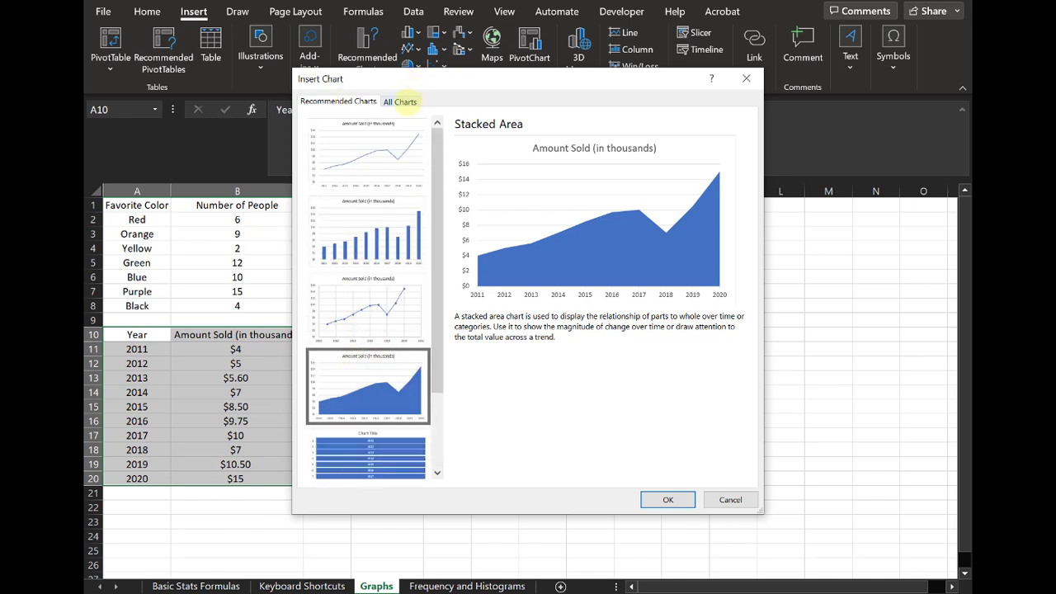
# Step: Browse all chart types, including Pie and Area, and insert the Line chart that plots Amount Sold by year
pyautogui.click(400, 101)
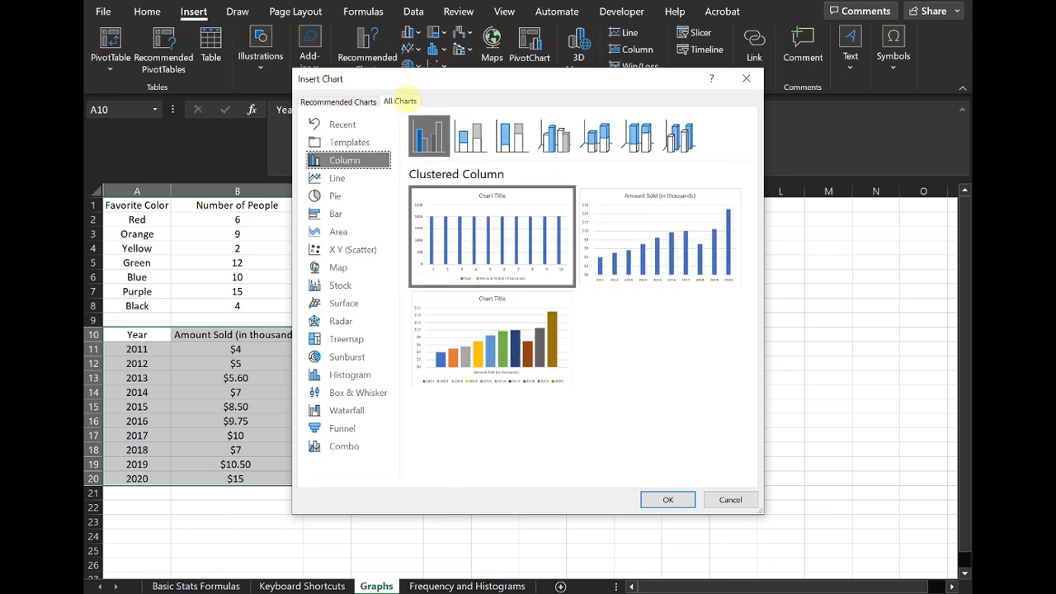
pyautogui.click(337, 178)
pyautogui.click(337, 196)
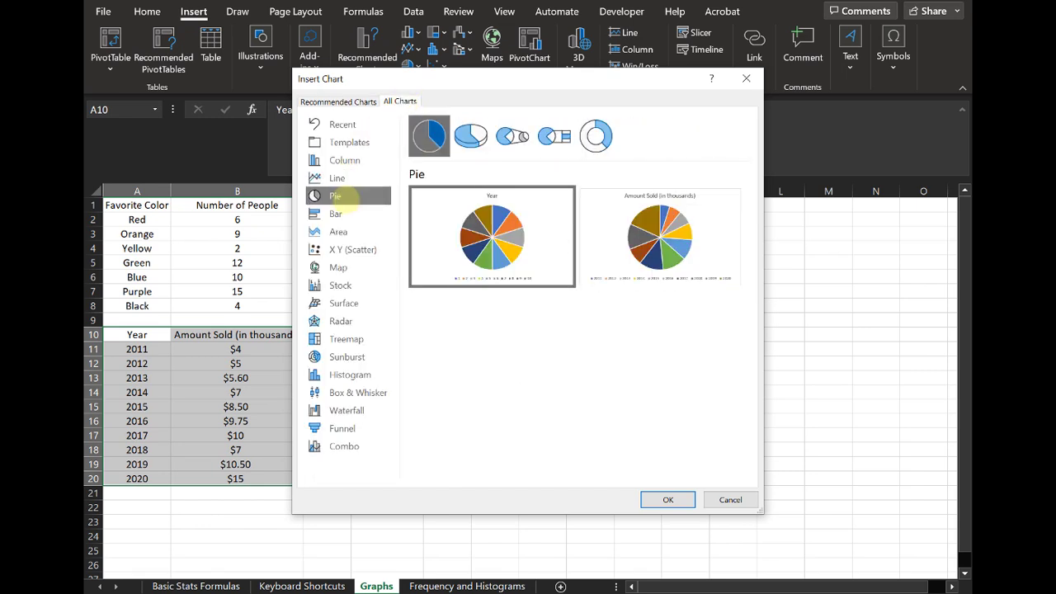
pyautogui.click(338, 232)
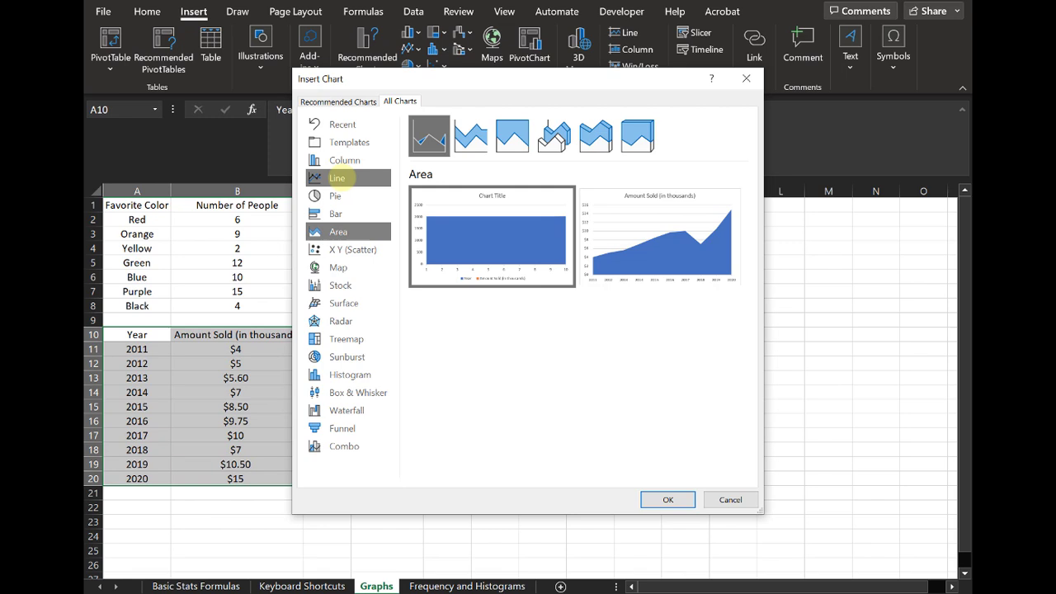
pyautogui.click(337, 178)
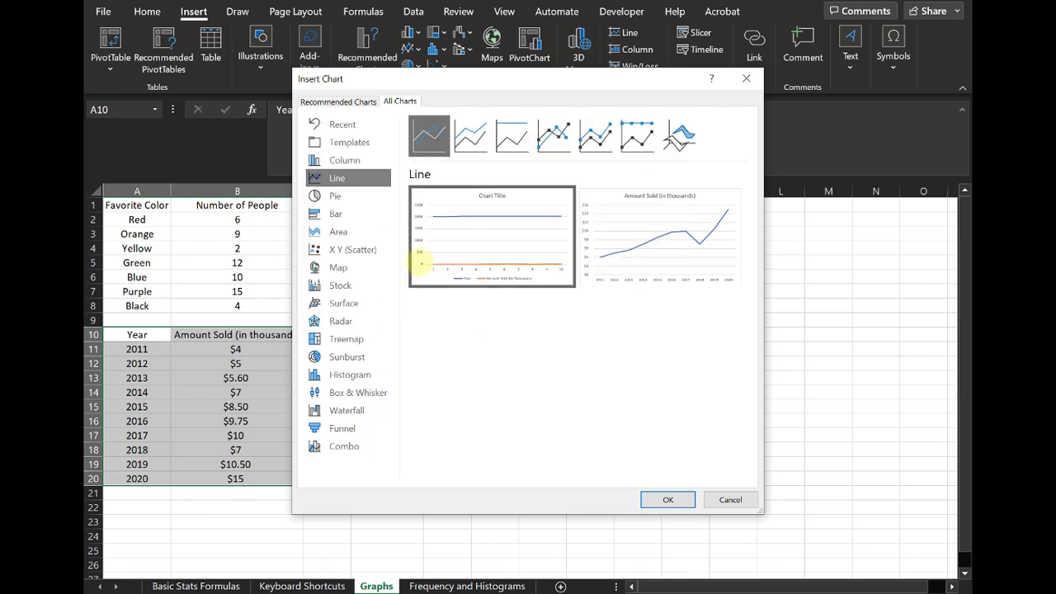
pyautogui.moveTo(465, 236)
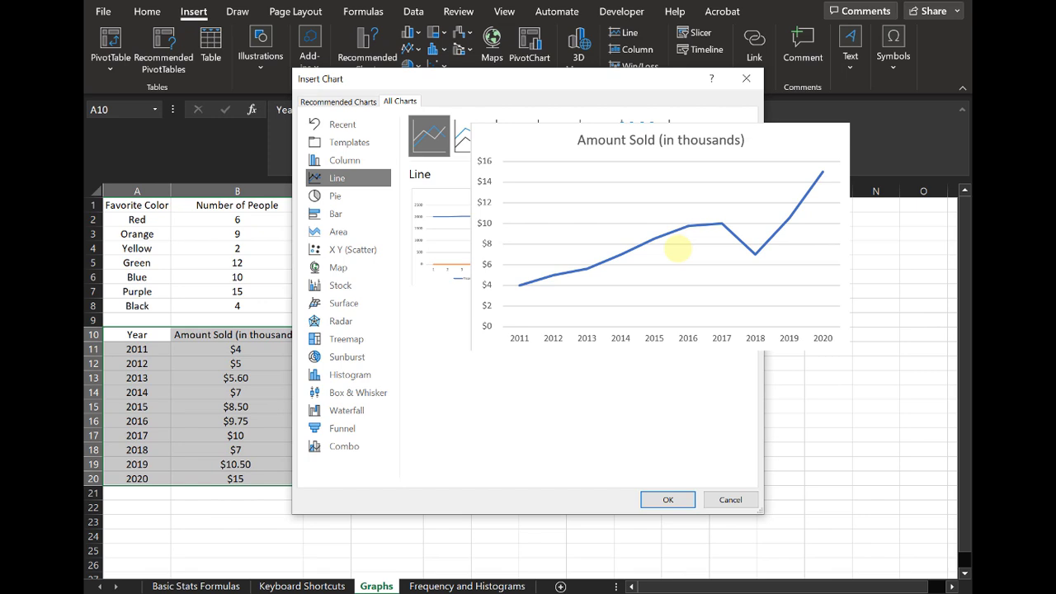
pyautogui.moveTo(651, 262)
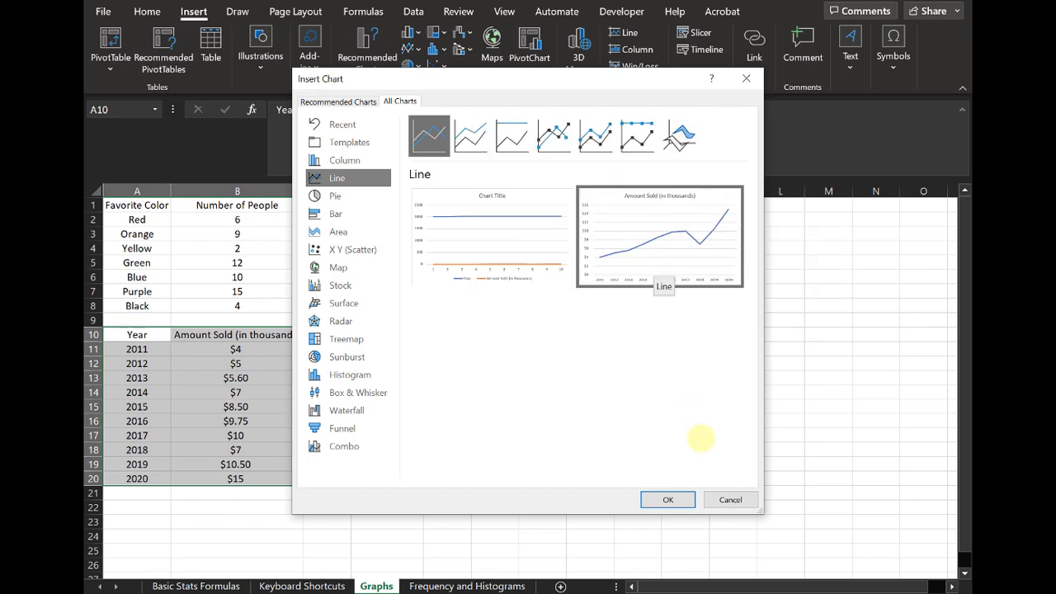
pyautogui.click(667, 500)
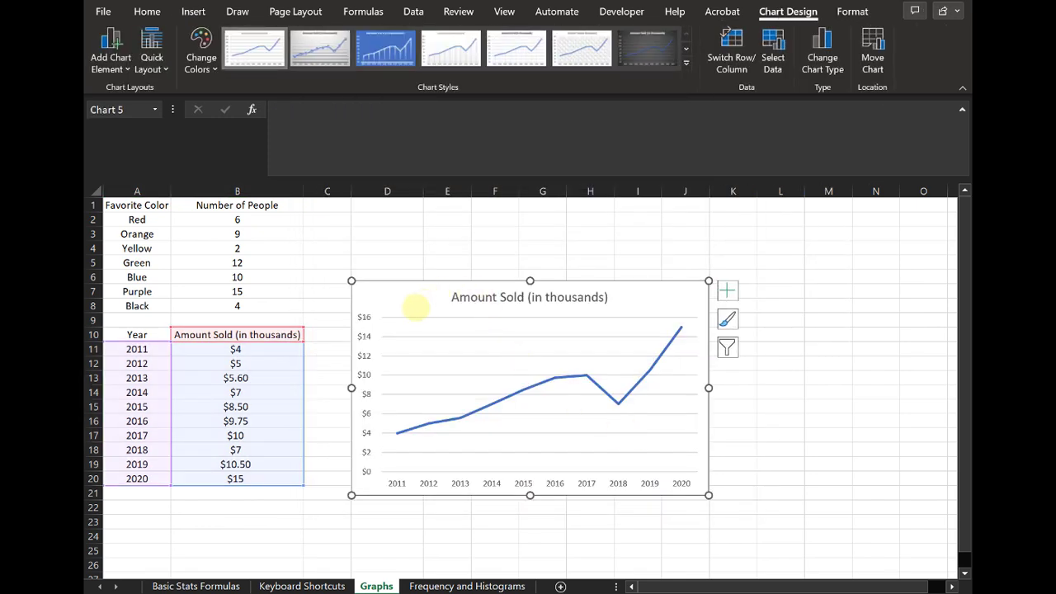
# Step: Move the Amount Sold line chart up beside the data tables, and delete it
pyautogui.moveTo(404, 299); pyautogui.dragTo(389, 242)
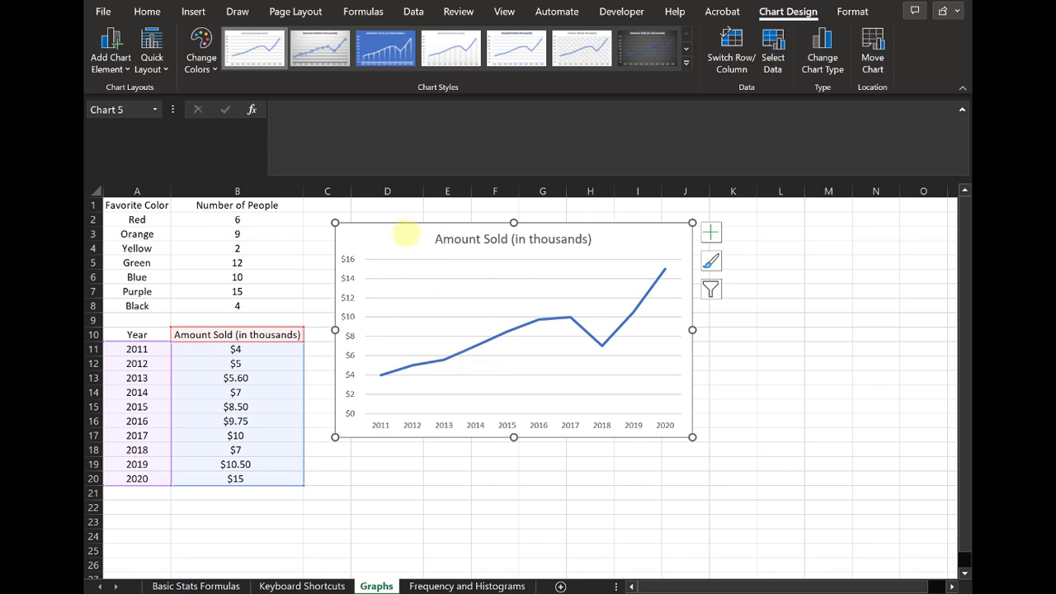
pyautogui.press('Delete')
pyautogui.click(397, 290)
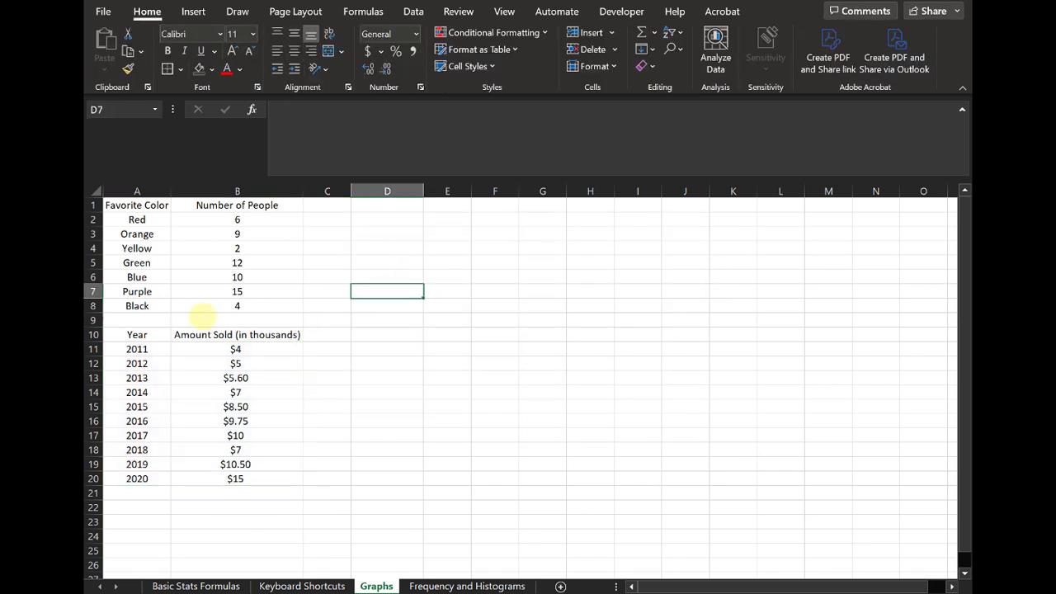
# Step: Insert a 2-D Stacked Line chart directly from the yearly sales data in A10:B20
pyautogui.moveTo(139, 335); pyautogui.dragTo(243, 478)
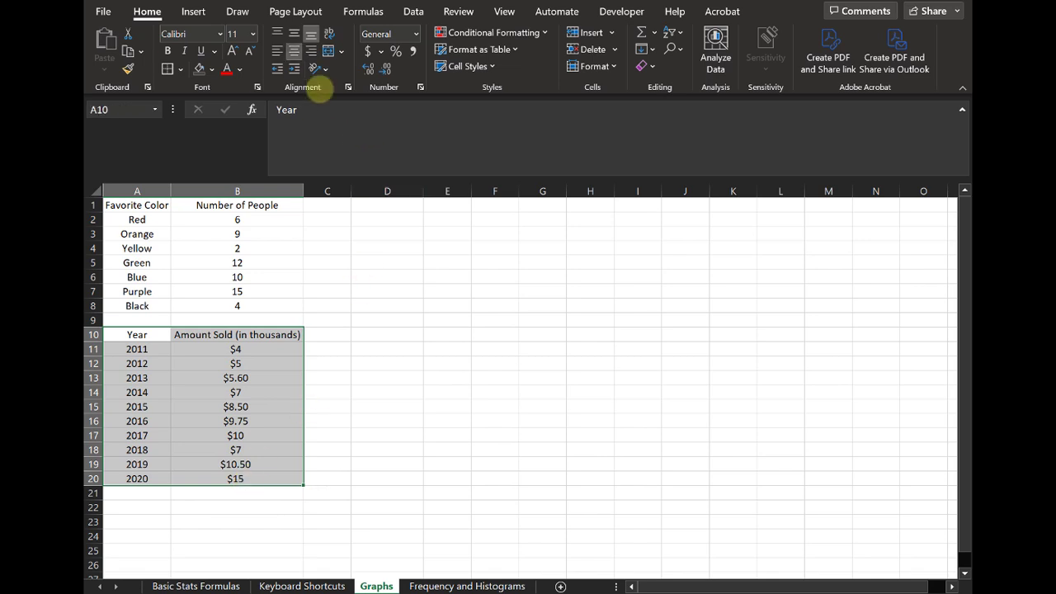
pyautogui.click(198, 10)
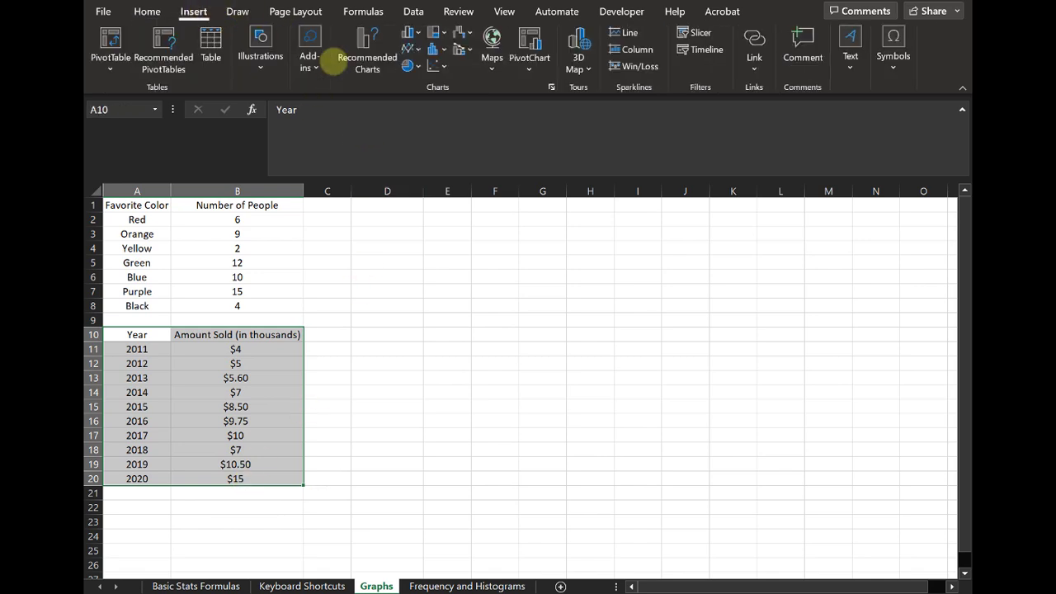
pyautogui.click(412, 48)
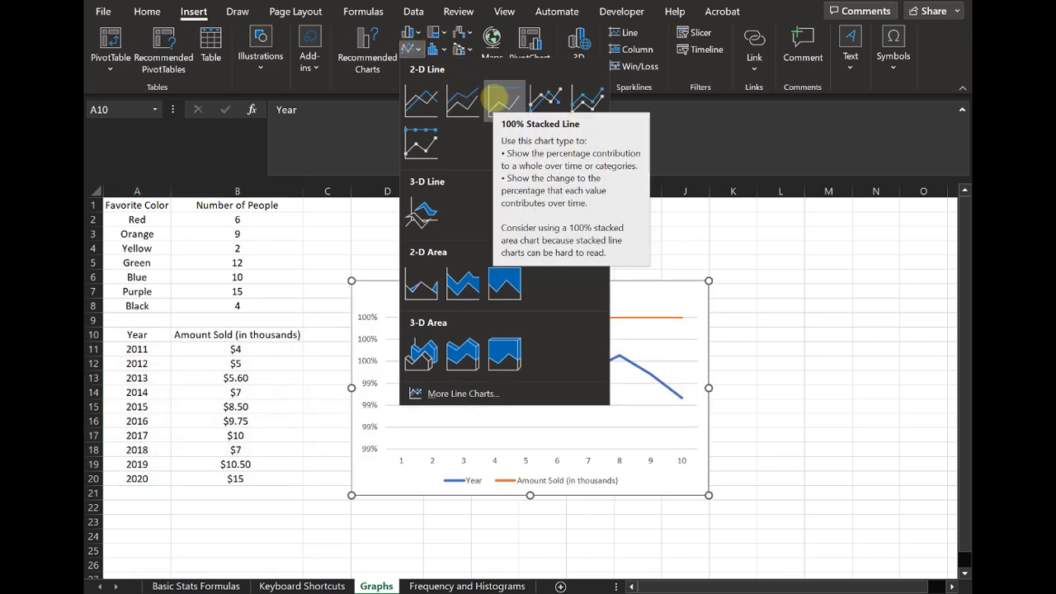
pyautogui.rightClick(498, 99)
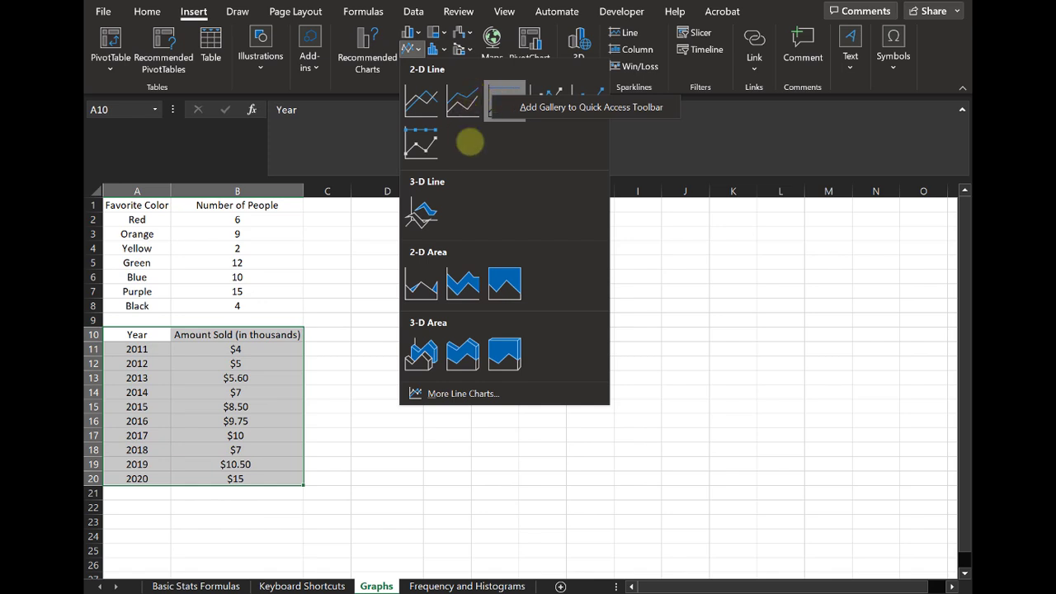
pyautogui.click(462, 97)
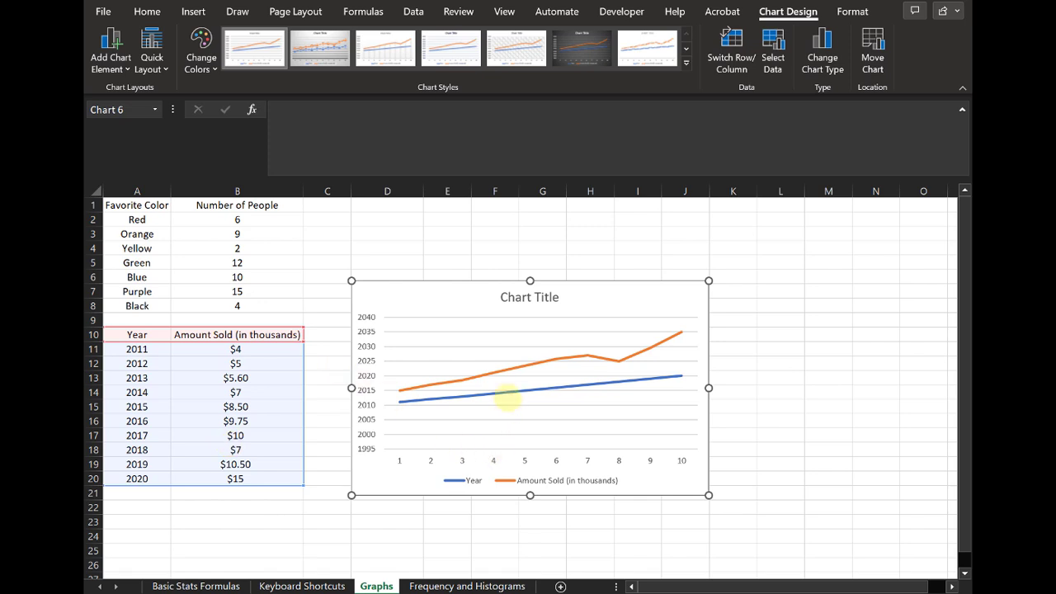
# Step: Delete the Year series from the line chart, keeping only the Amount Sold series
pyautogui.moveTo(503, 397)
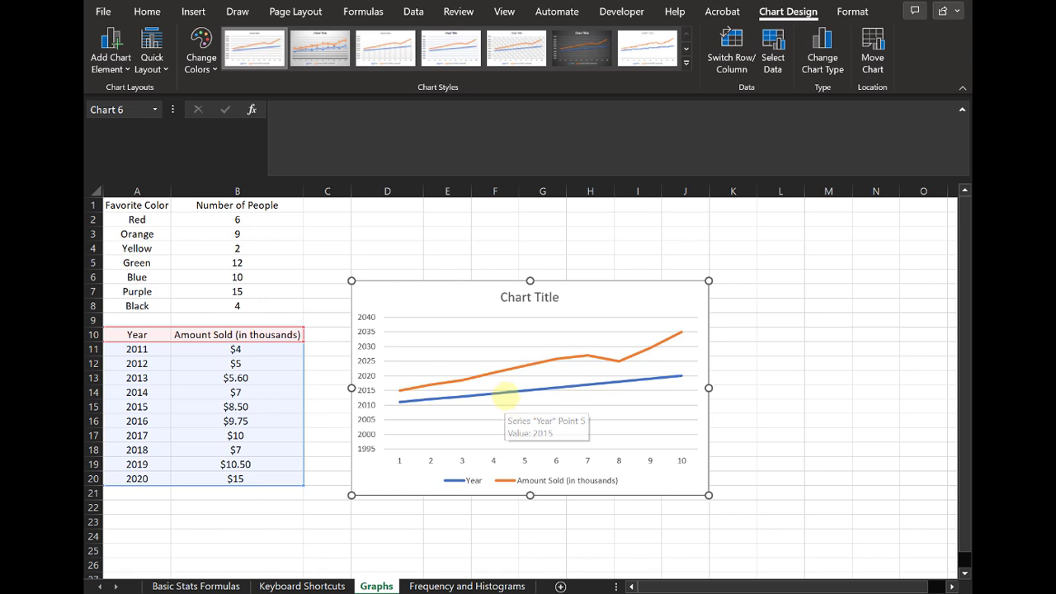
pyautogui.click(505, 397)
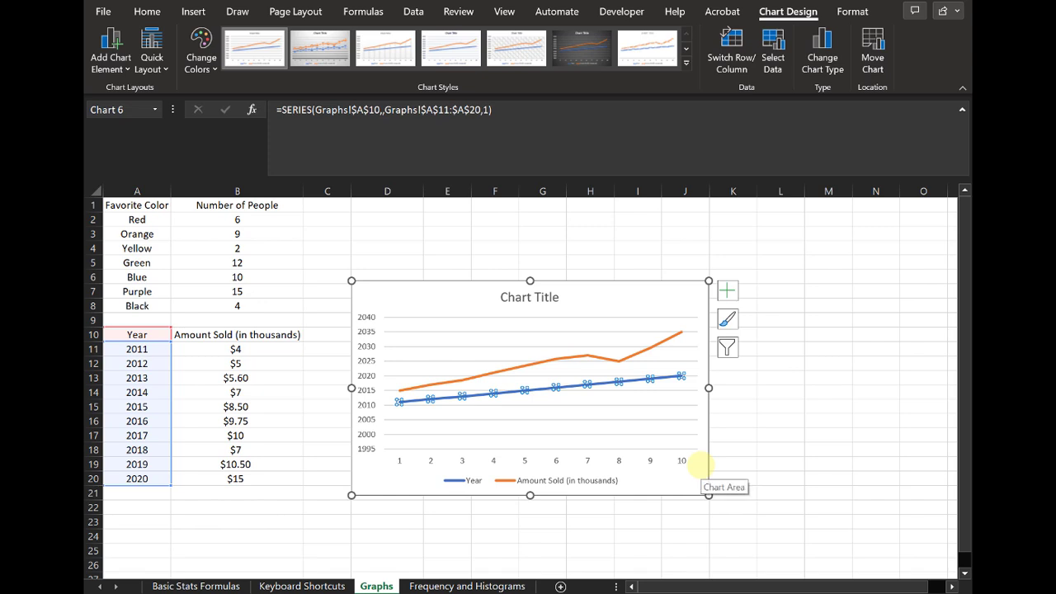
pyautogui.press('Delete')
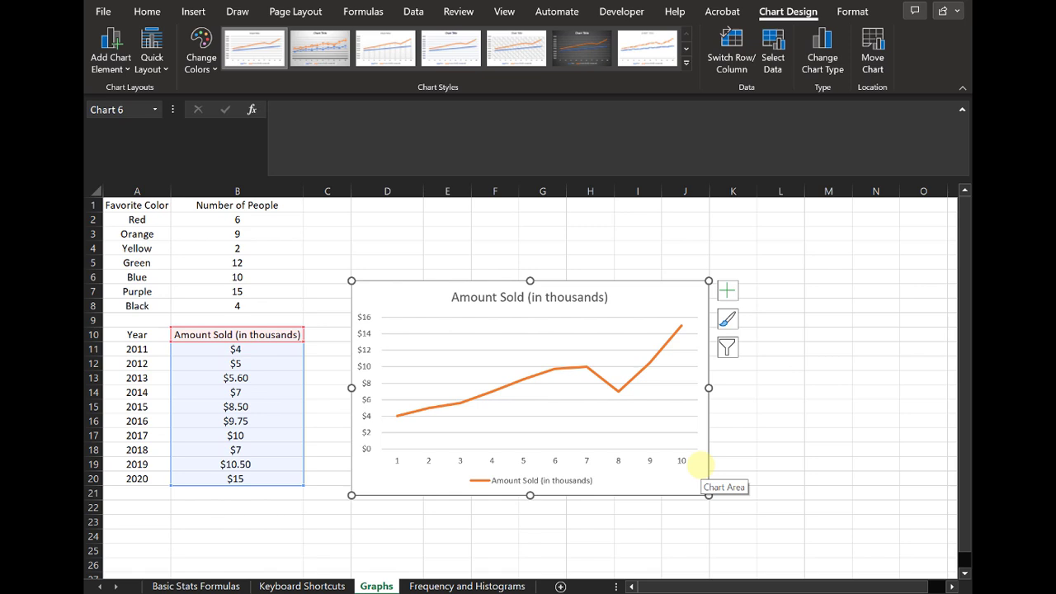
# Step: Set the chart's horizontal axis labels to the range A10:A20, and exclude the Year entry from the categories
pyautogui.click(584, 370)
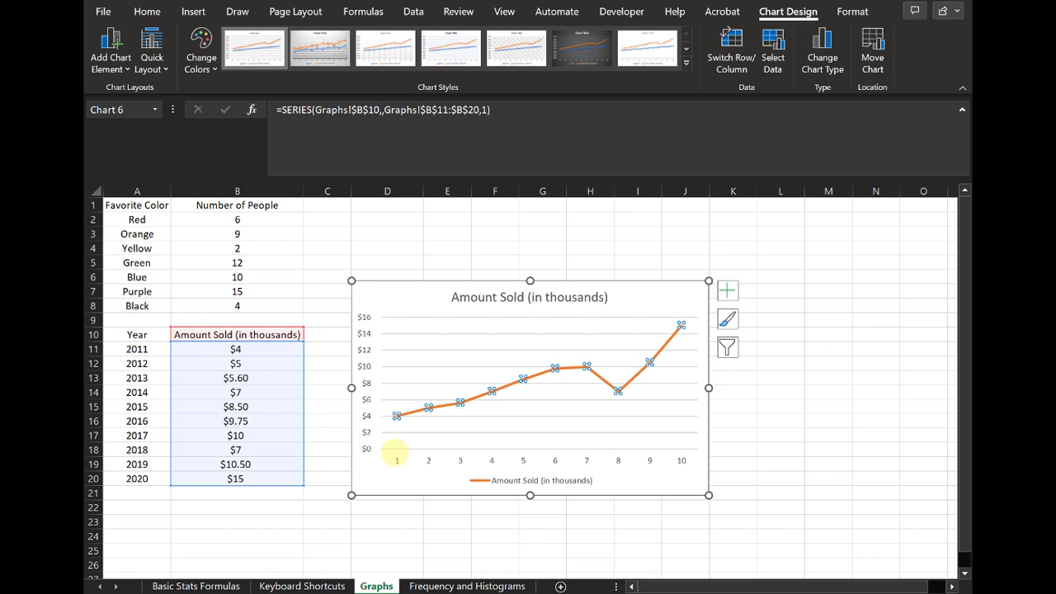
pyautogui.click(428, 460)
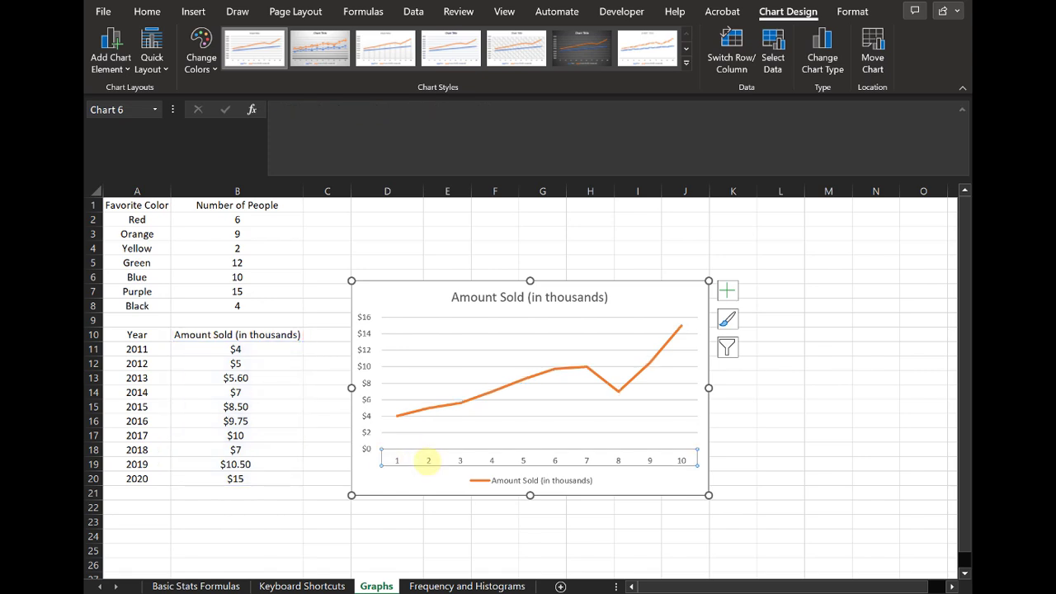
pyautogui.rightClick(429, 460)
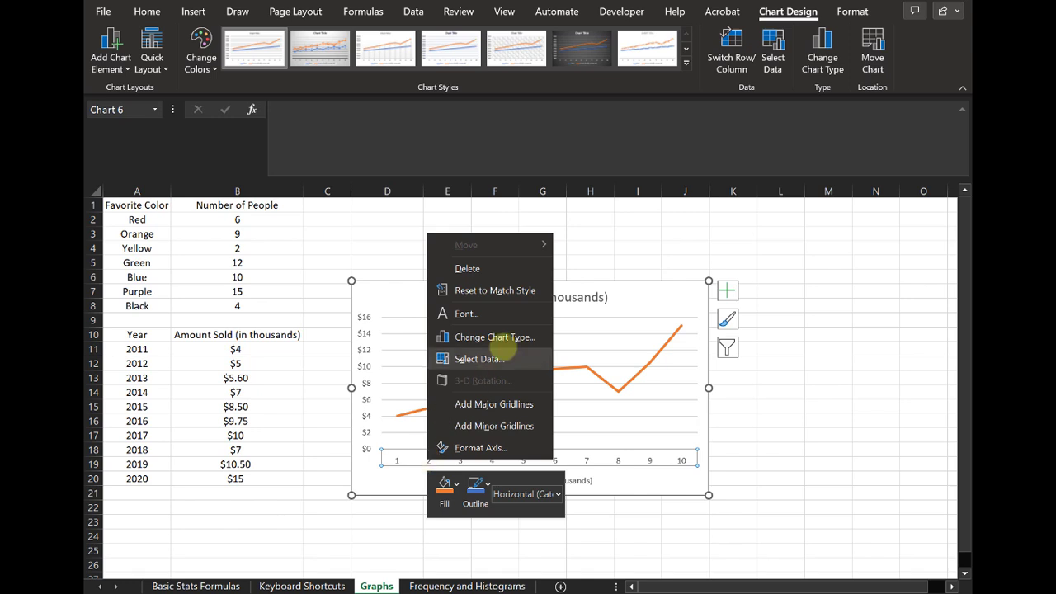
pyautogui.click(499, 358)
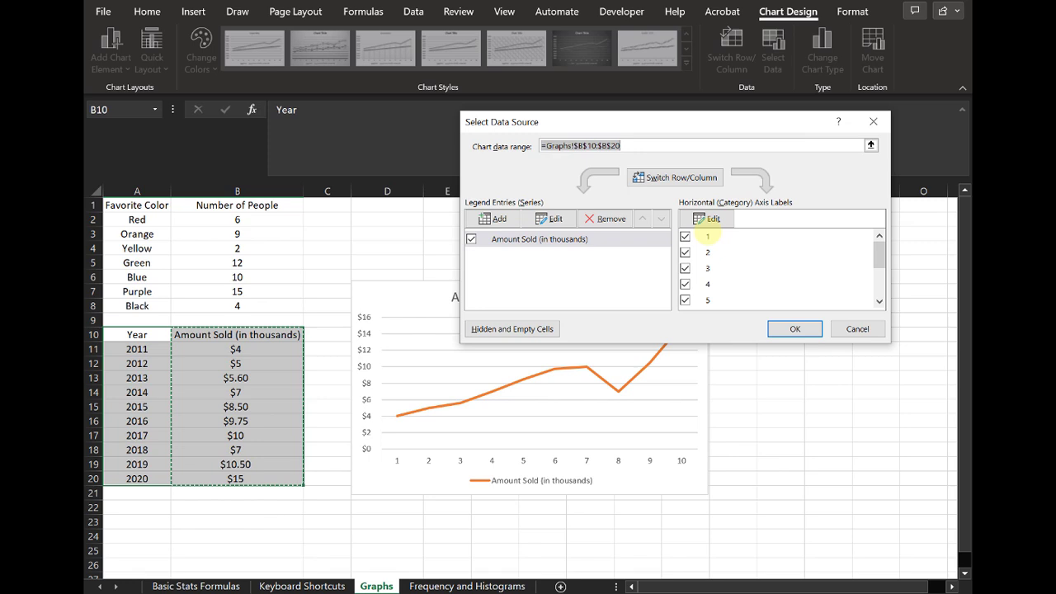
pyautogui.click(708, 219)
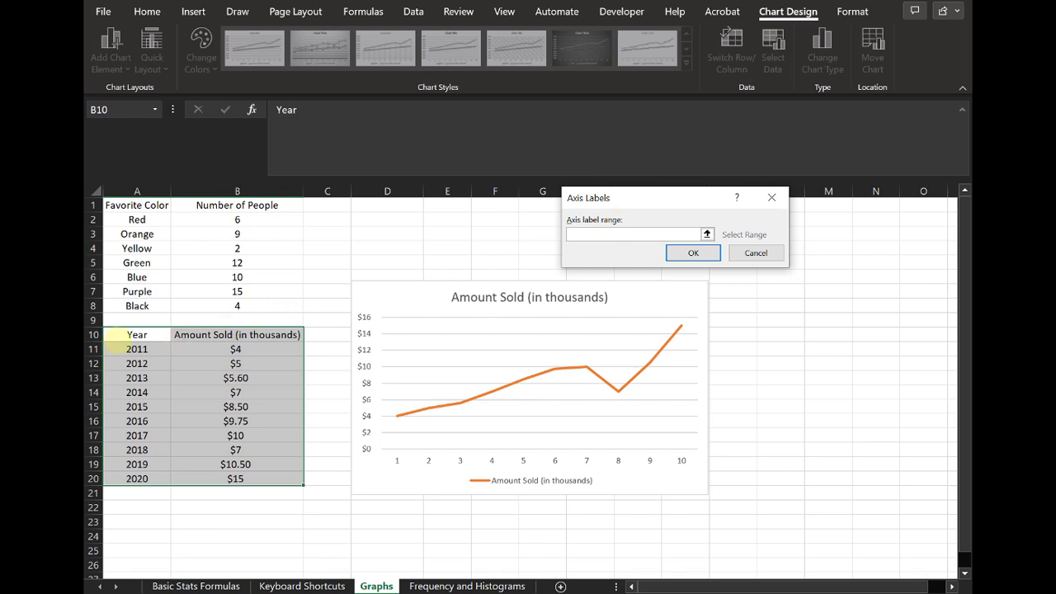
pyautogui.moveTo(126, 331); pyautogui.dragTo(137, 479)
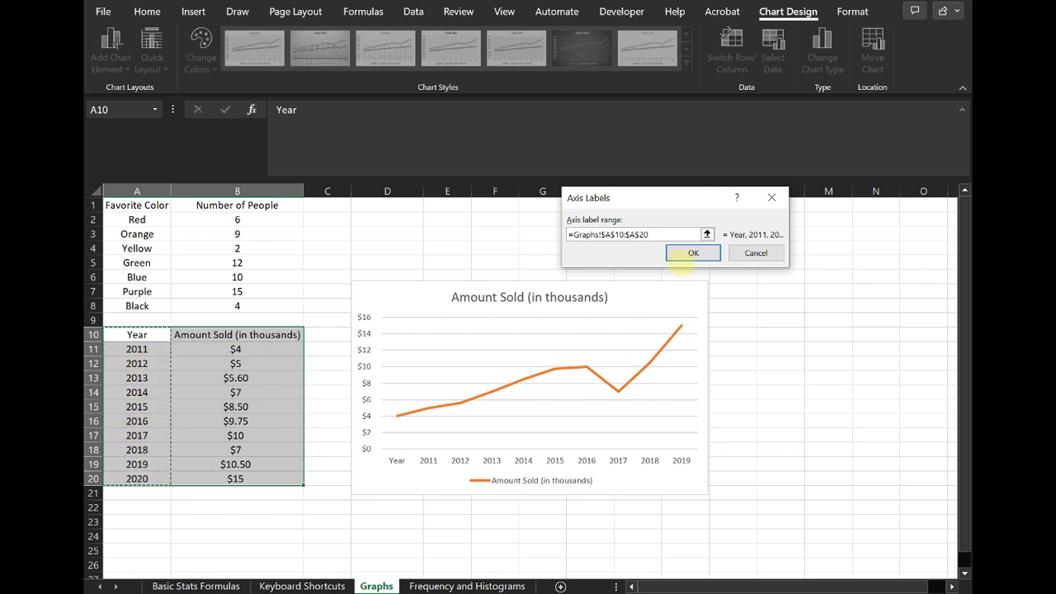
pyautogui.click(679, 258)
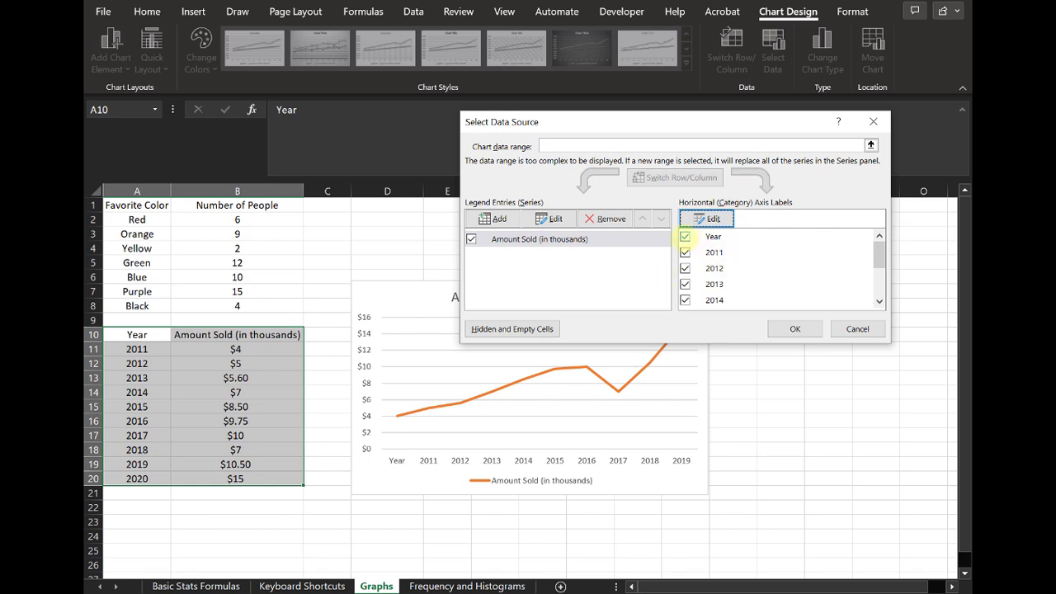
pyautogui.click(685, 237)
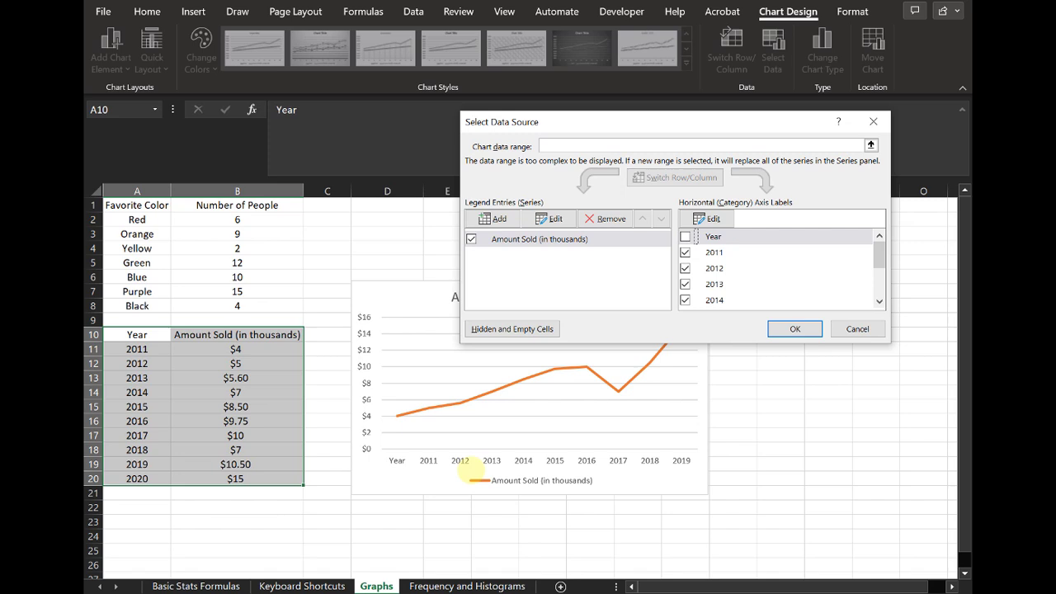
pyautogui.click(796, 329)
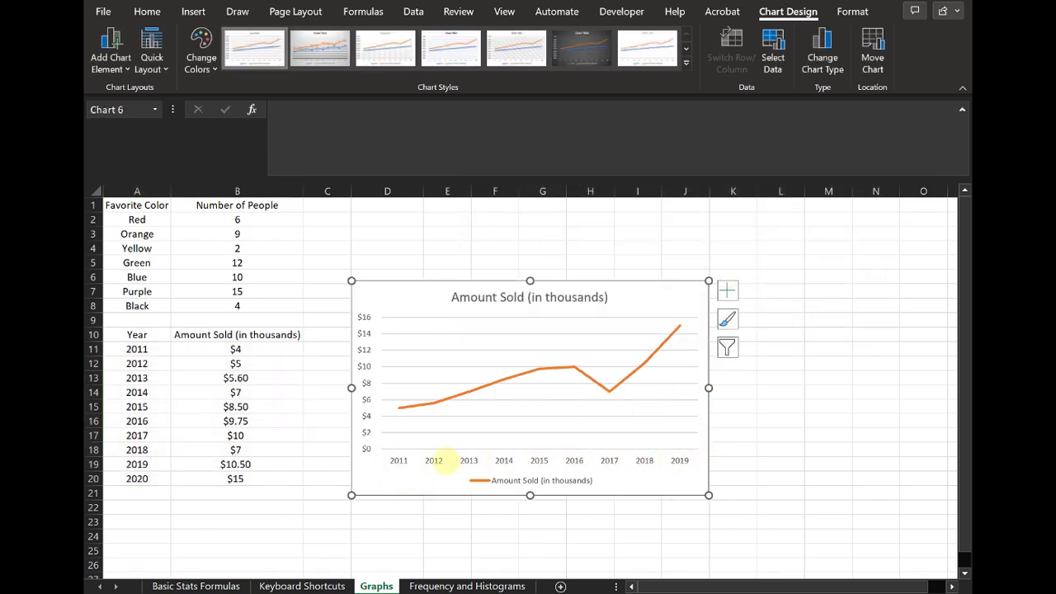
# Step: Review the line chart's data source settings from its horizontal axis, leaving the series and category labels unchanged
pyautogui.click(889, 435)
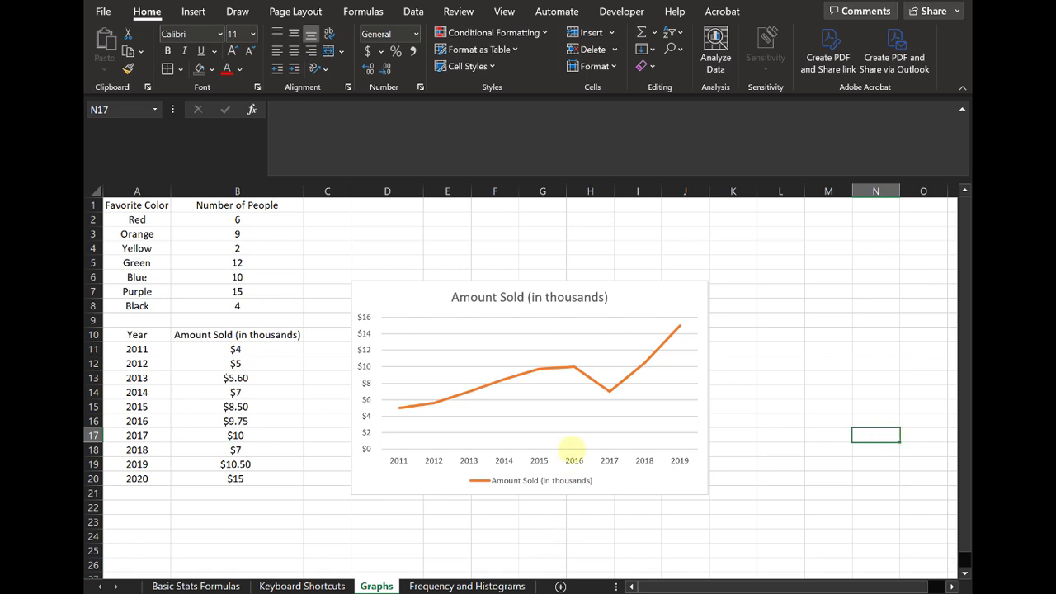
pyautogui.click(576, 460)
pyautogui.rightClick(576, 461)
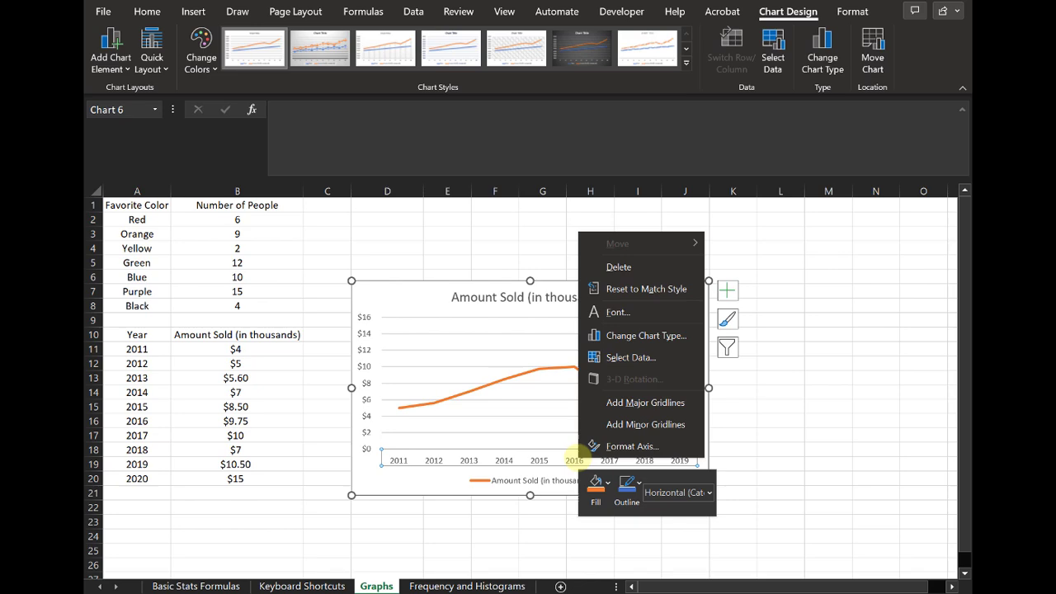
pyautogui.click(635, 357)
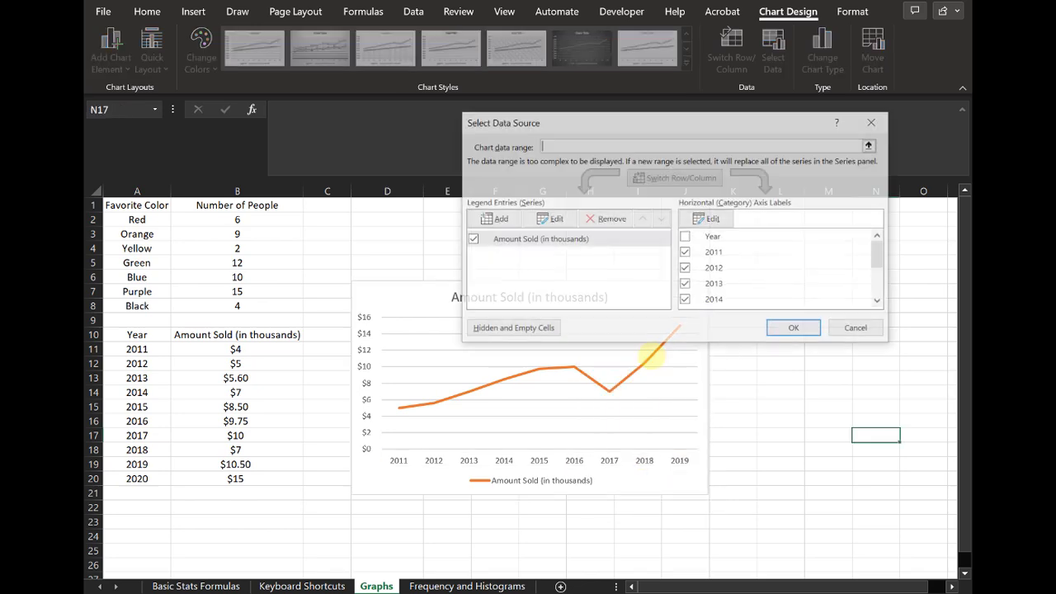
pyautogui.click(857, 329)
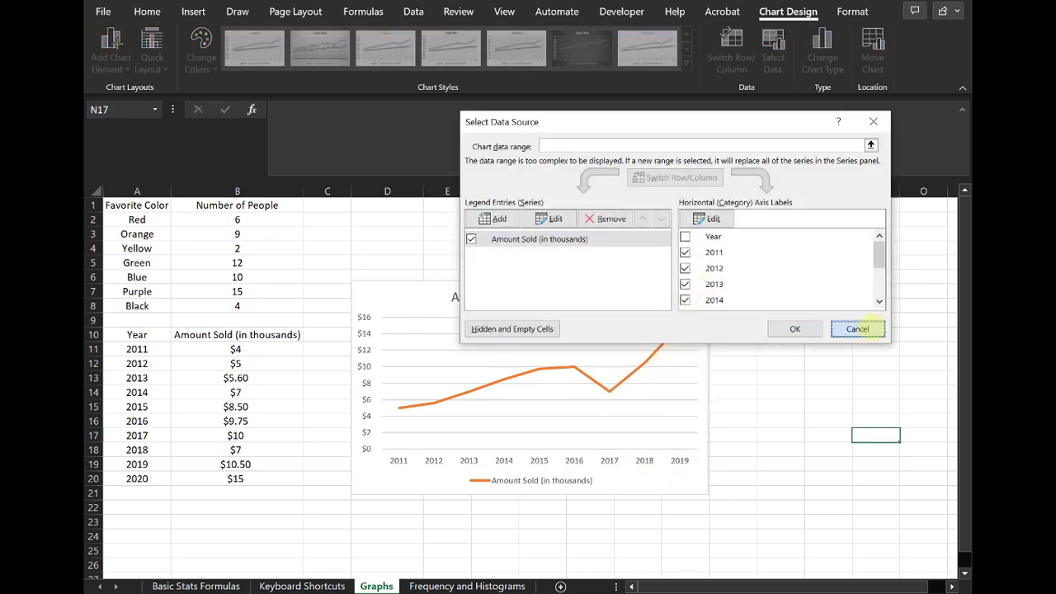
# Step: Try to insert a recommended chart with only the empty cell L14 selected
pyautogui.click(781, 392)
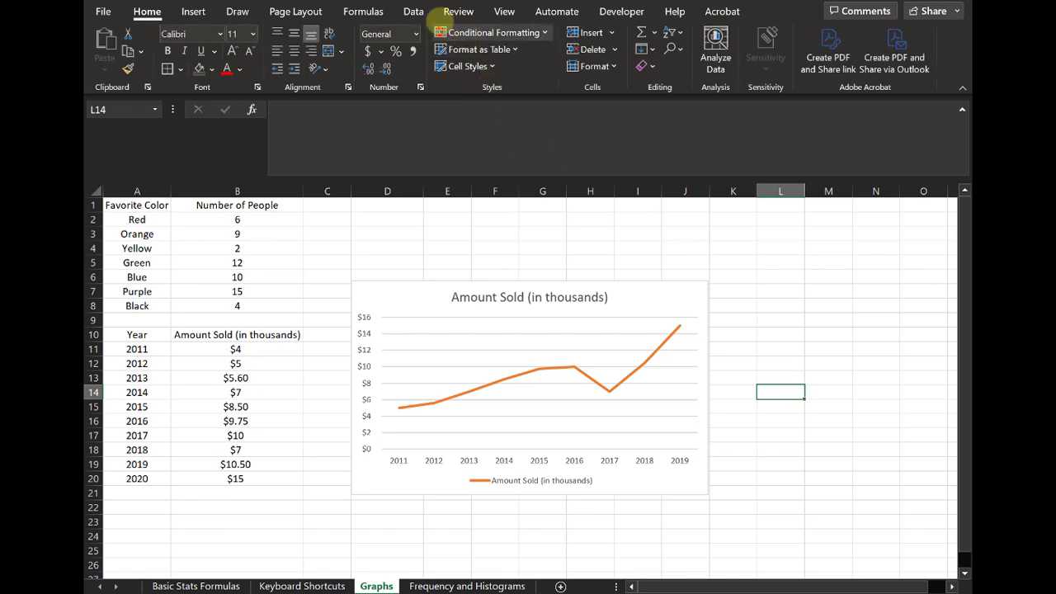
pyautogui.click(413, 12)
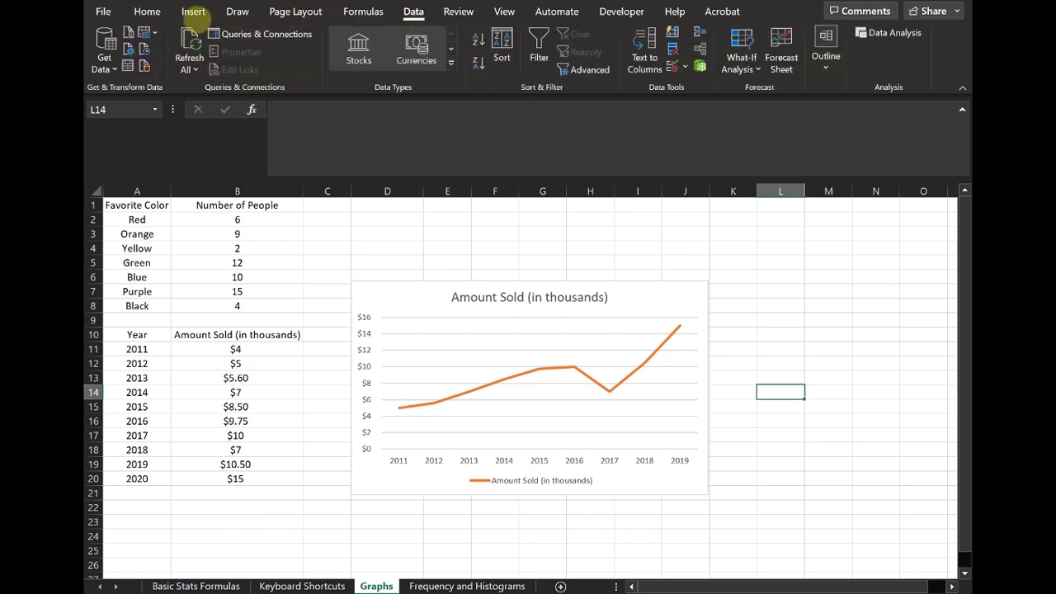
pyautogui.click(193, 13)
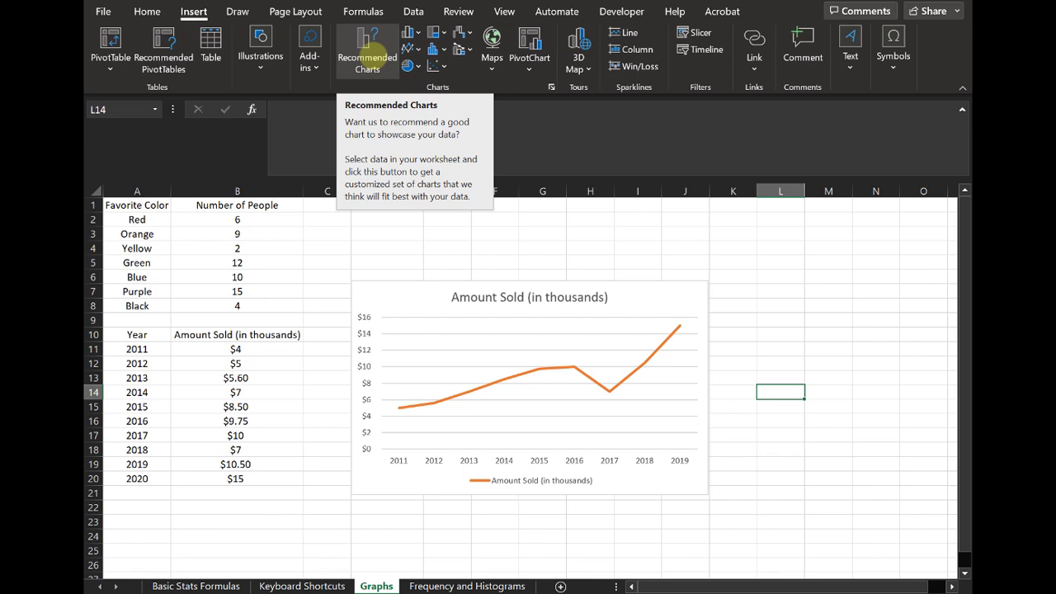
pyautogui.click(367, 58)
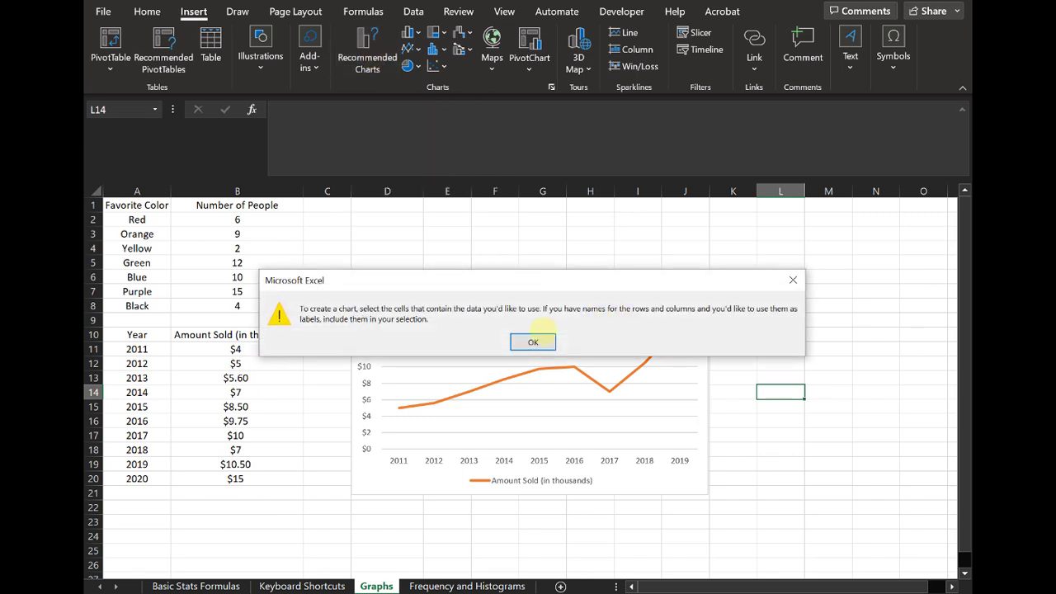
pyautogui.click(533, 342)
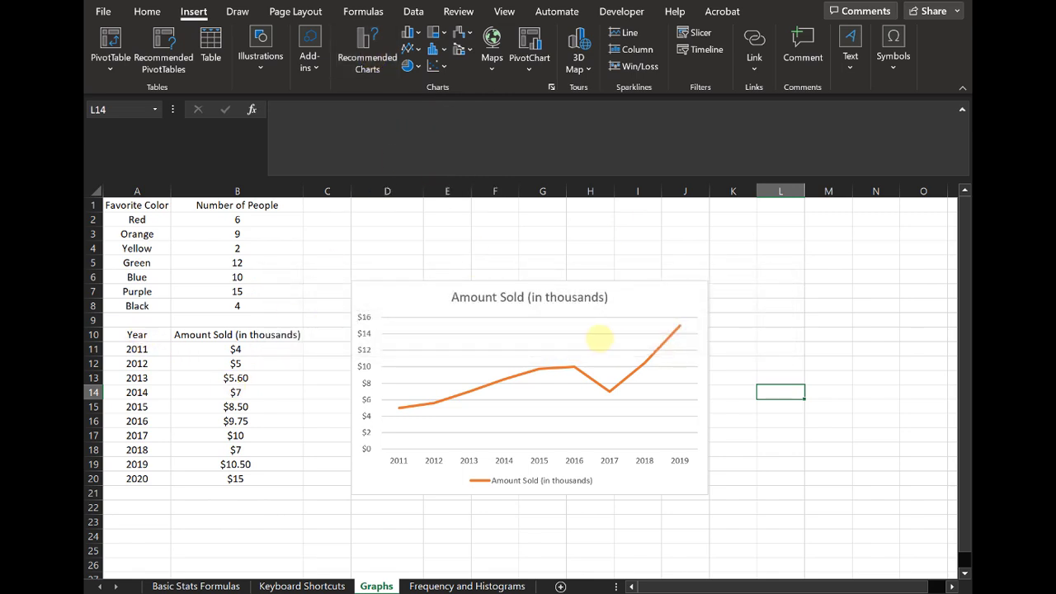